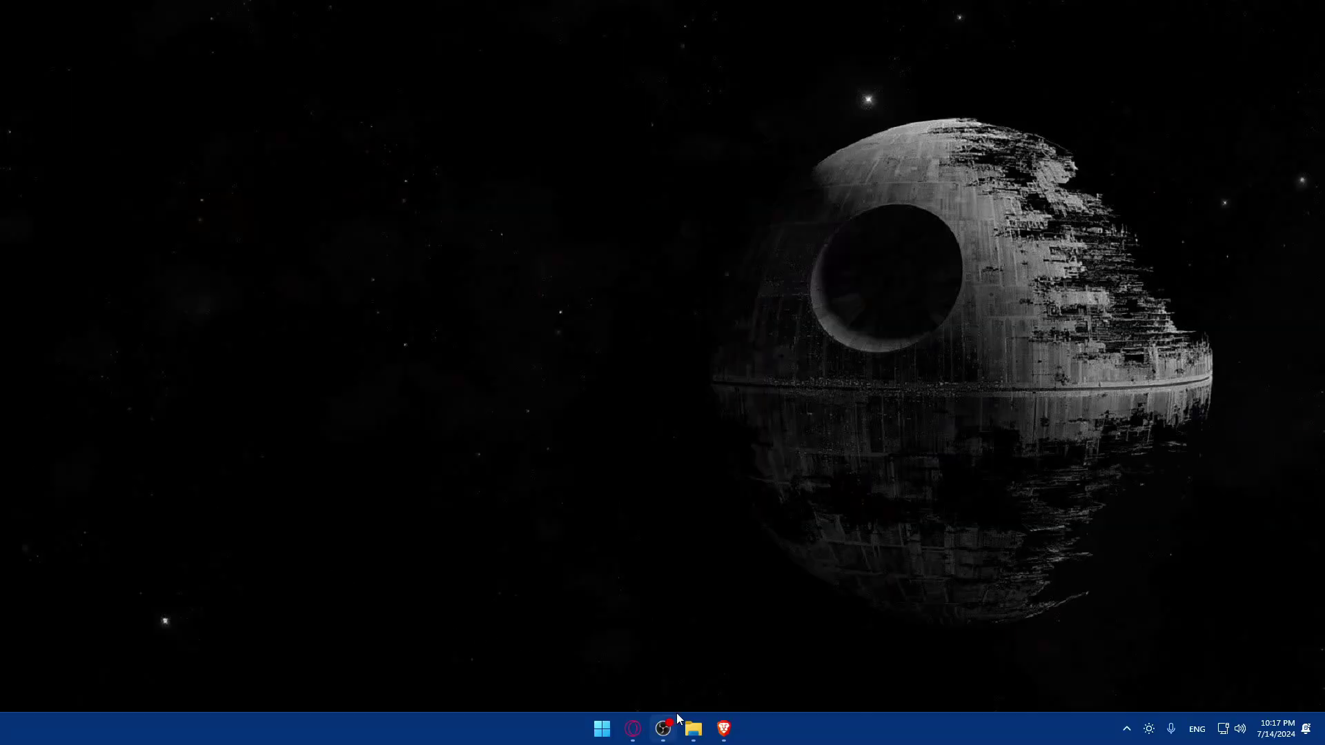
Launch Brave and run a Google search for powerbi
left_click(724, 728)
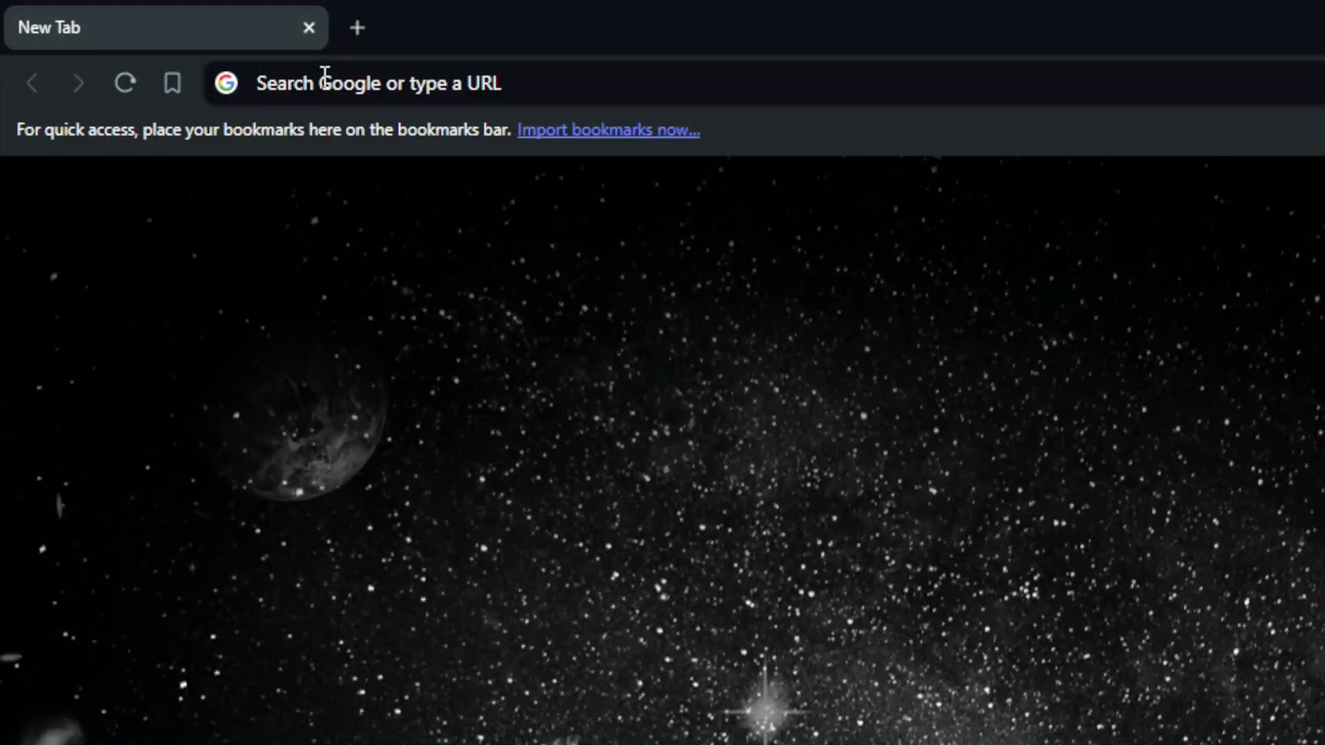
left_click(326, 73)
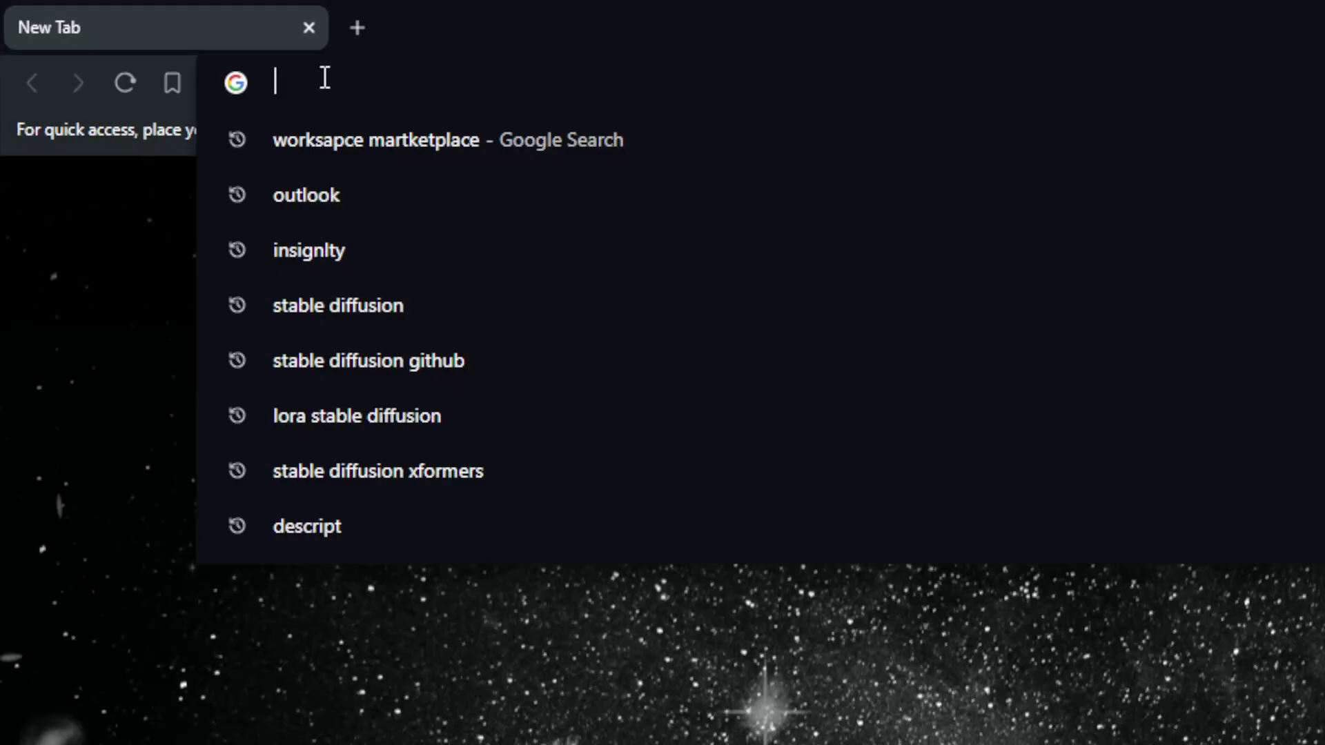
type("powerbi")
key("Return")
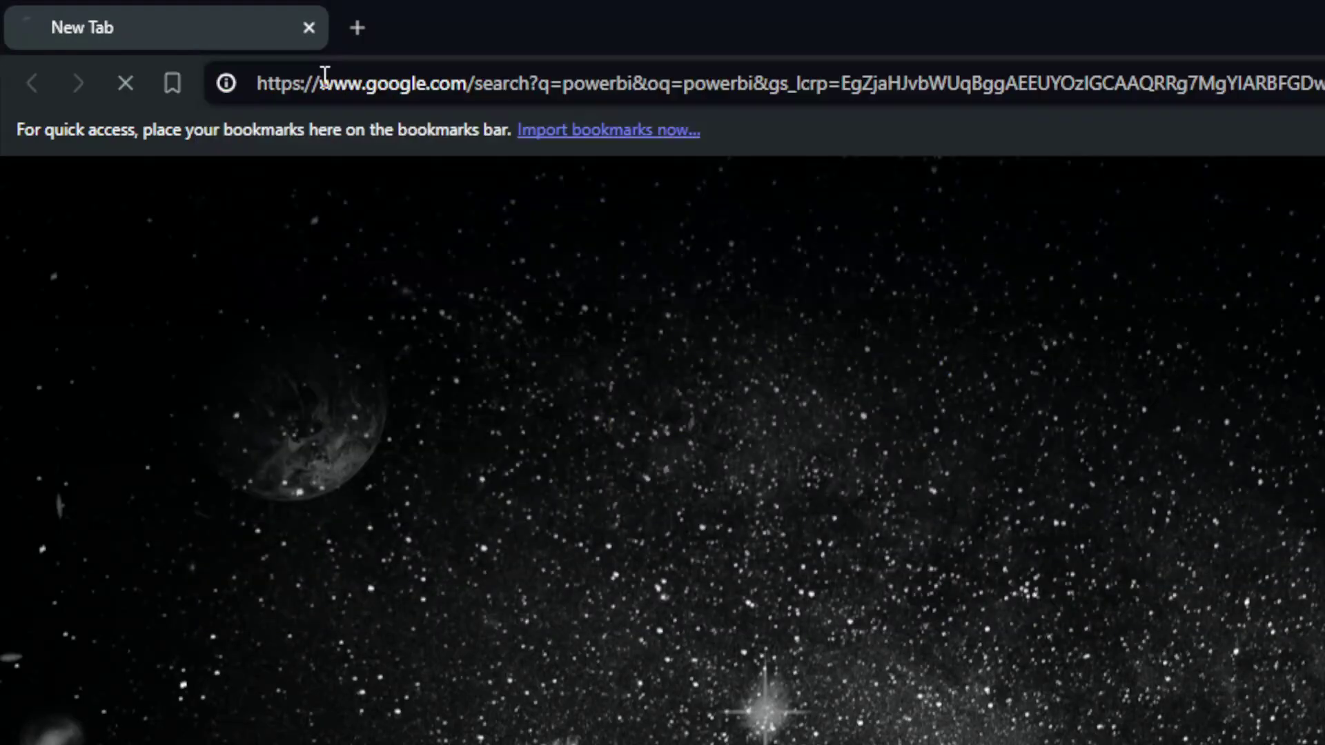
Load salesforce.com in a second tab
key("ctrl+t")
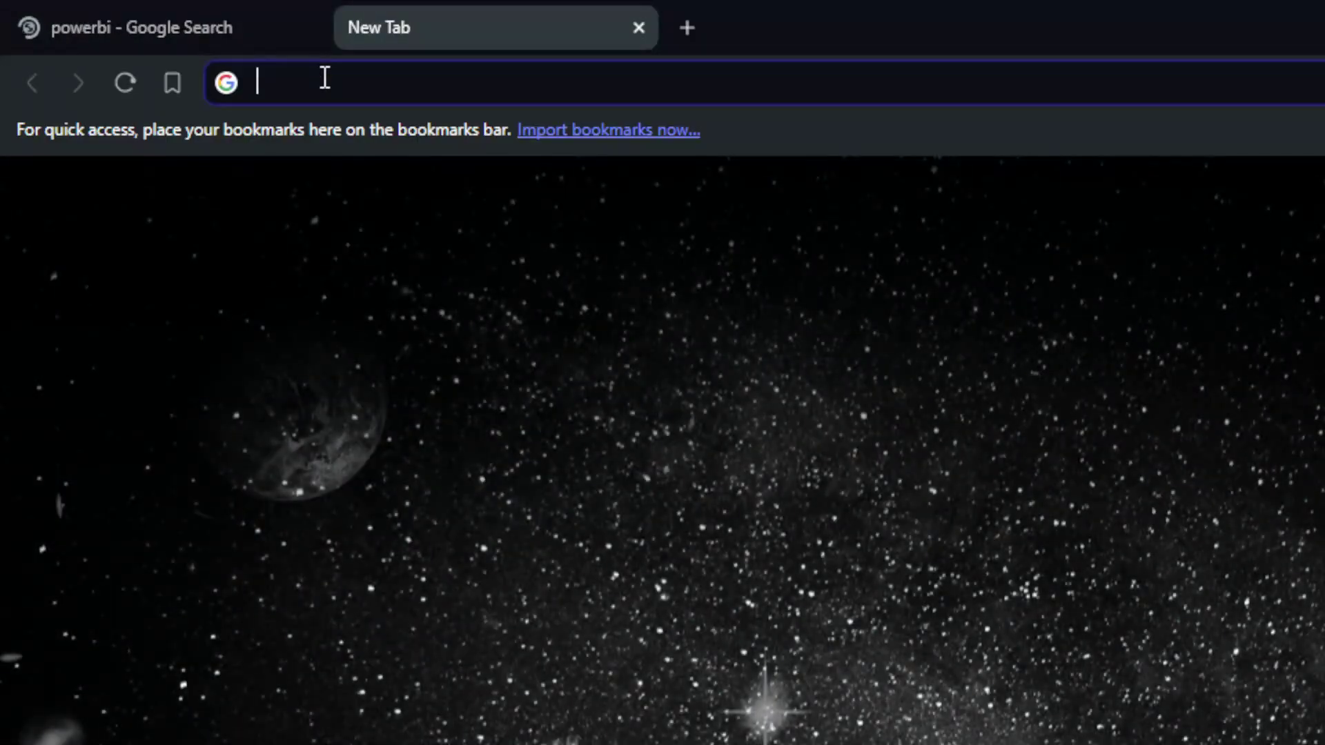
type("salesforce")
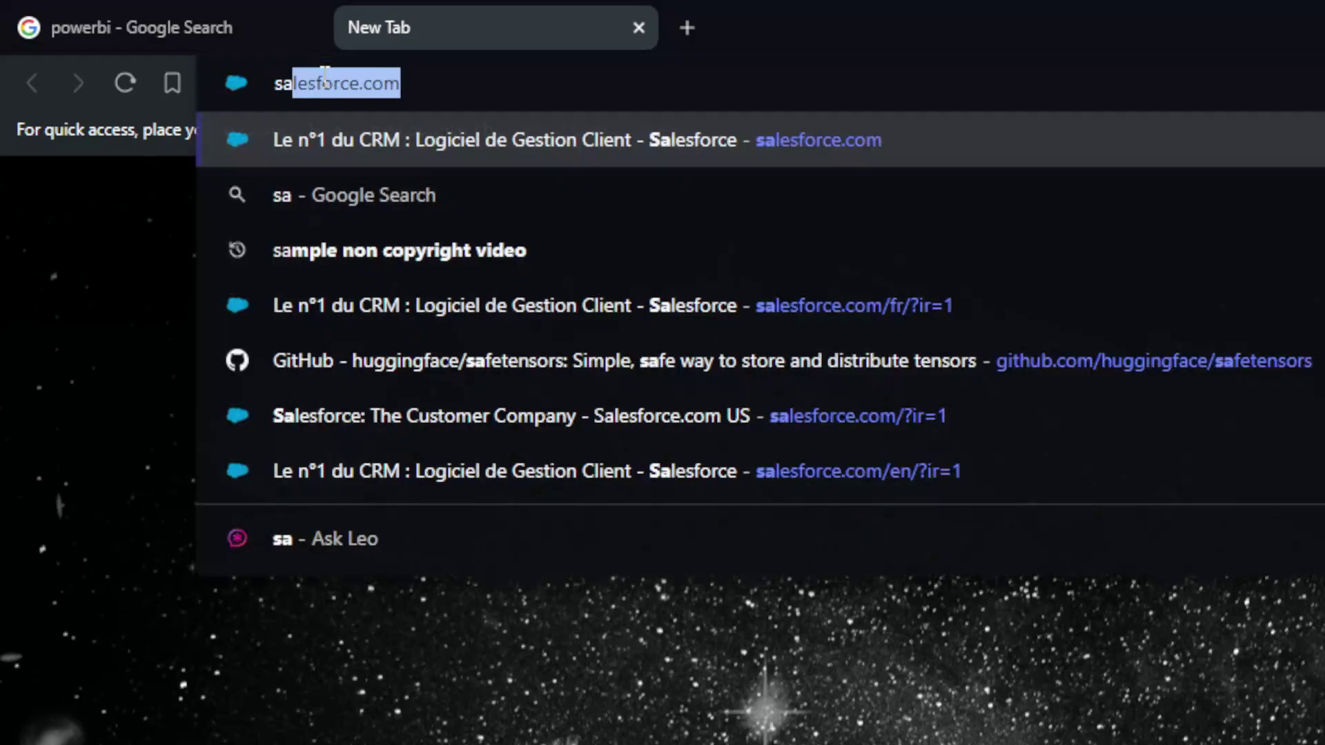
type(".c")
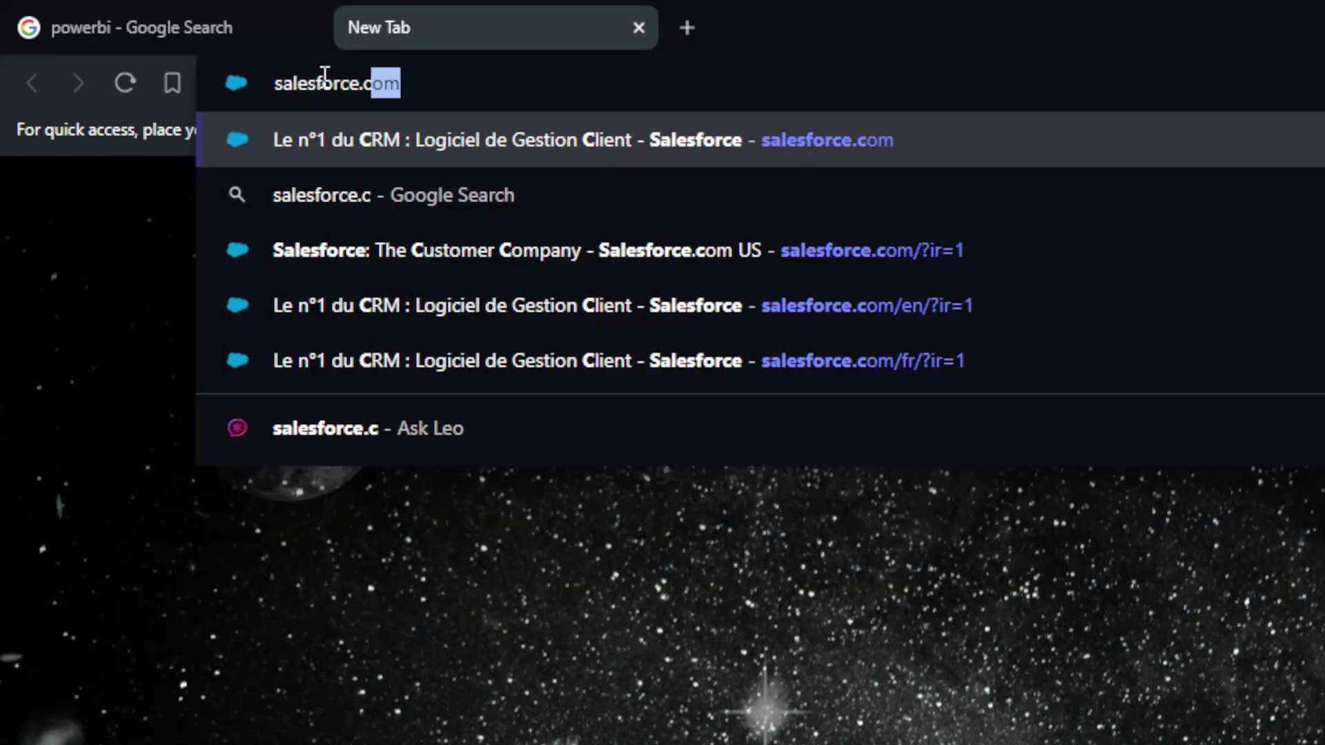
key("Return")
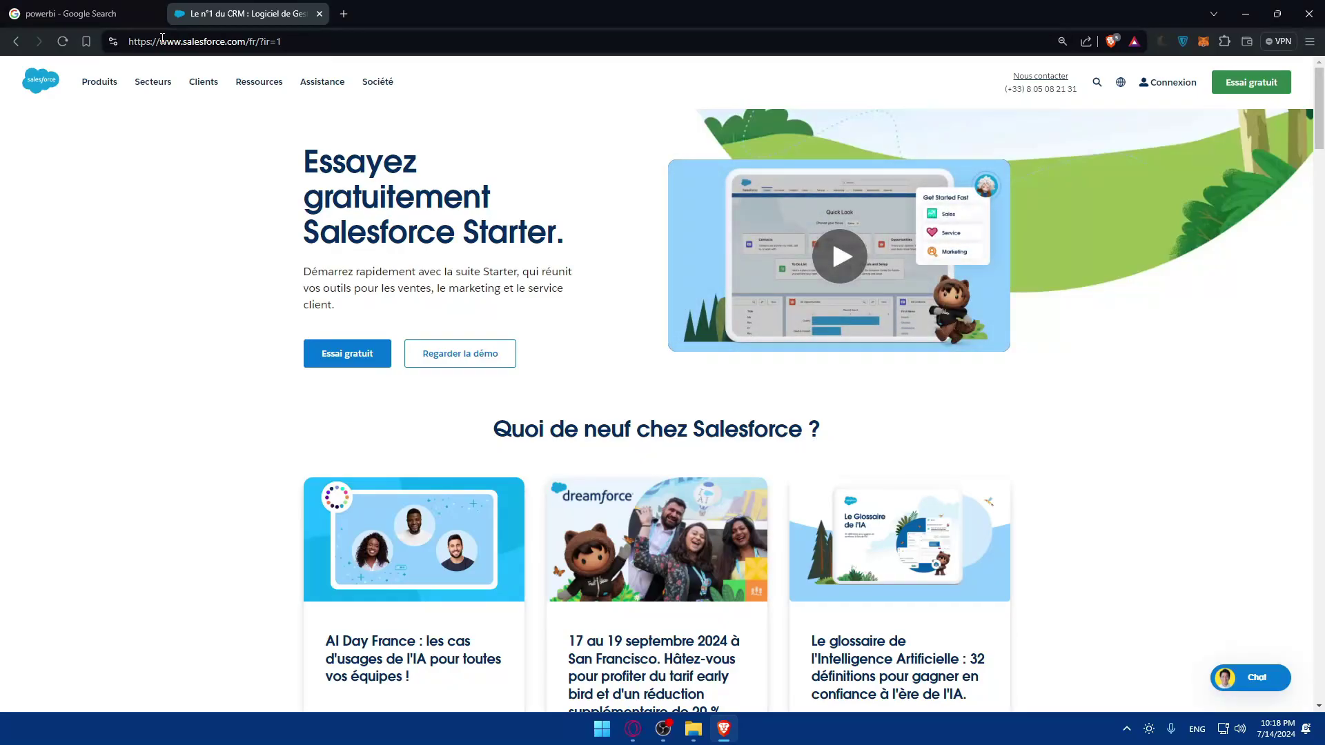
Switch Salesforce to the English European site at salesforce.com/eu
left_click(1120, 82)
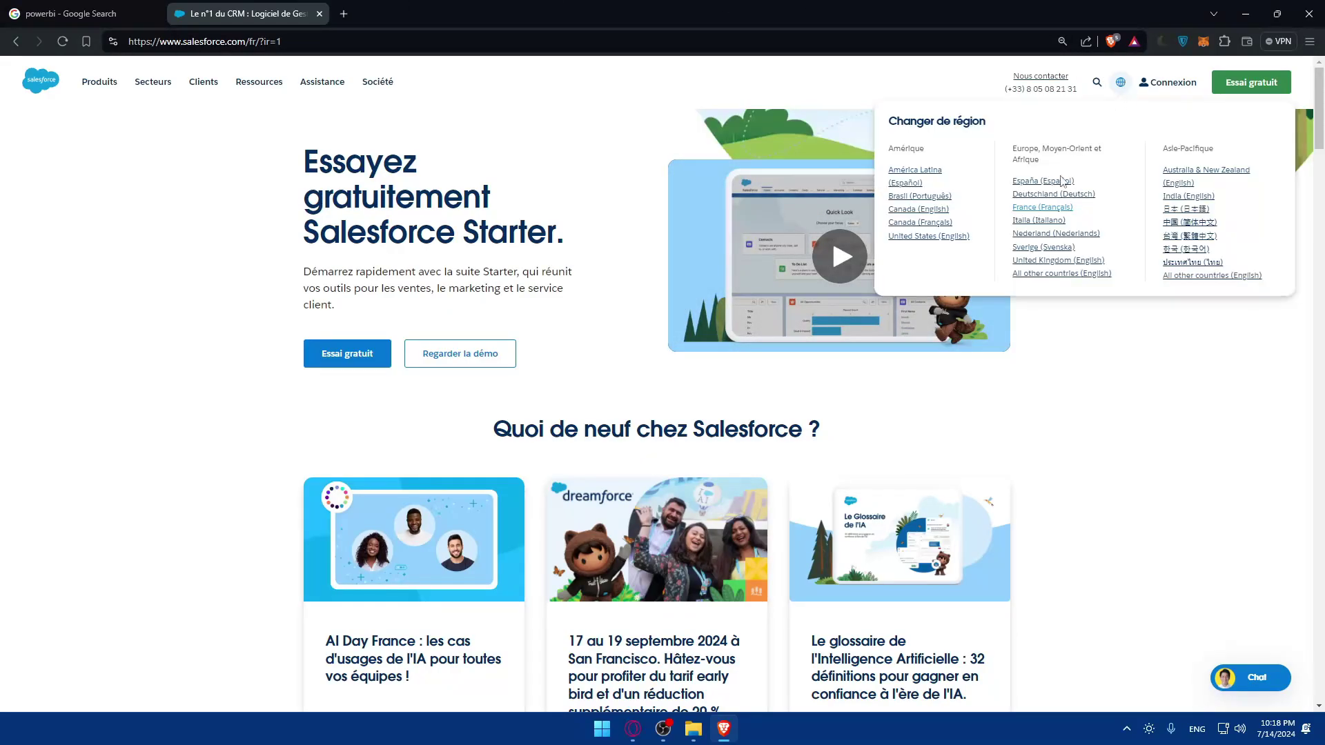
left_click(1047, 274)
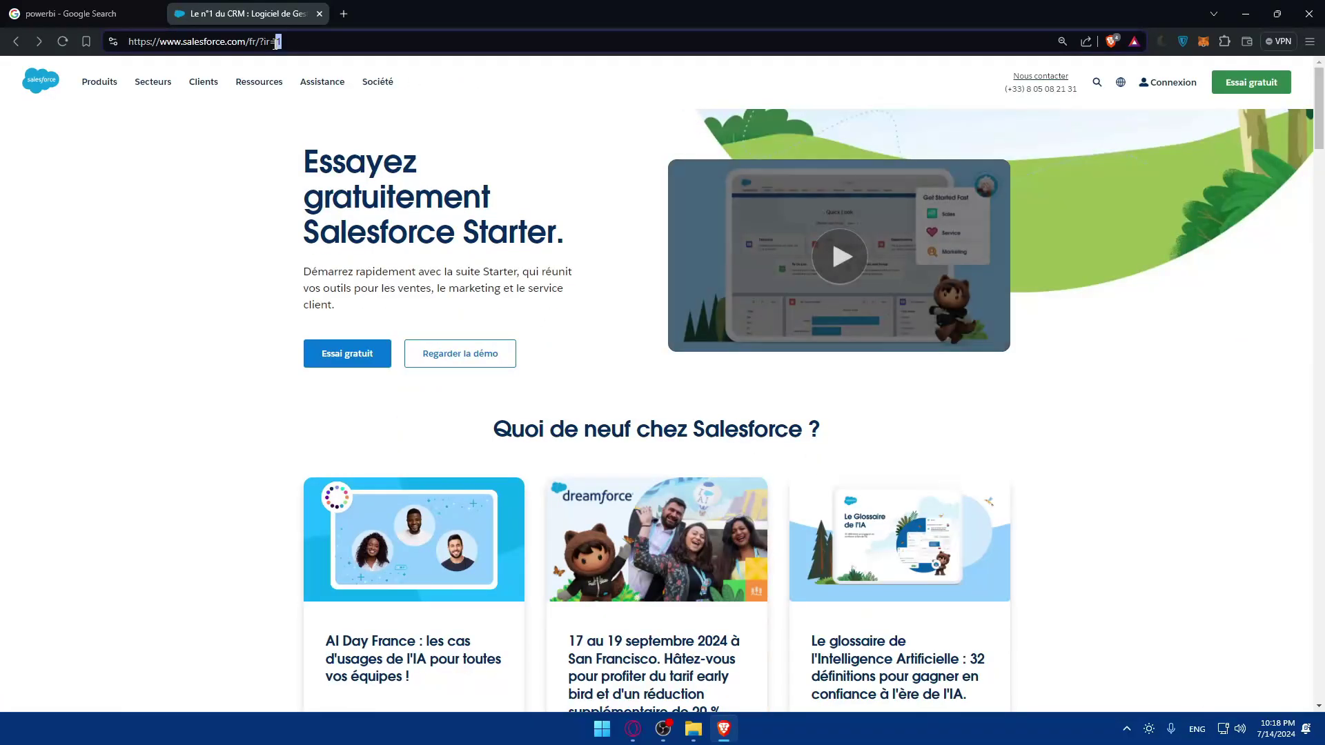
left_click_drag(281, 42, 252, 42)
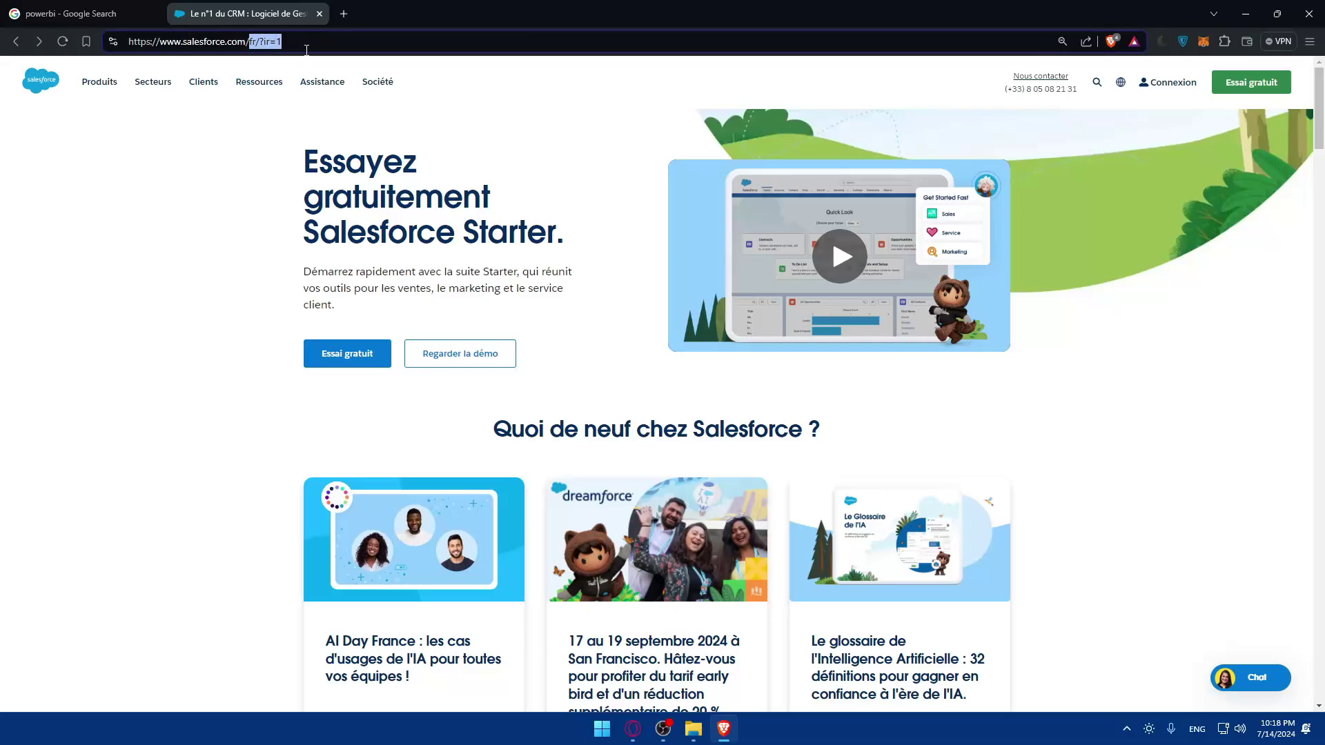
type("eu")
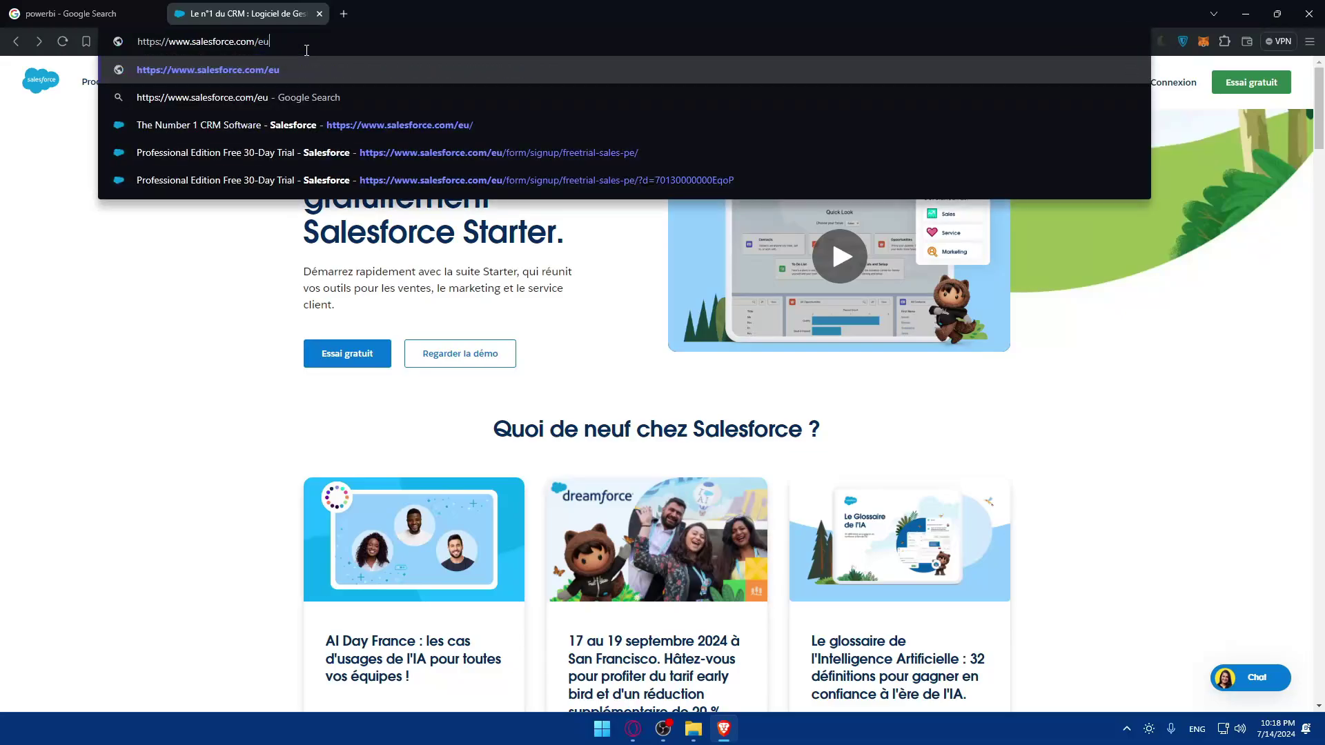
key("Return")
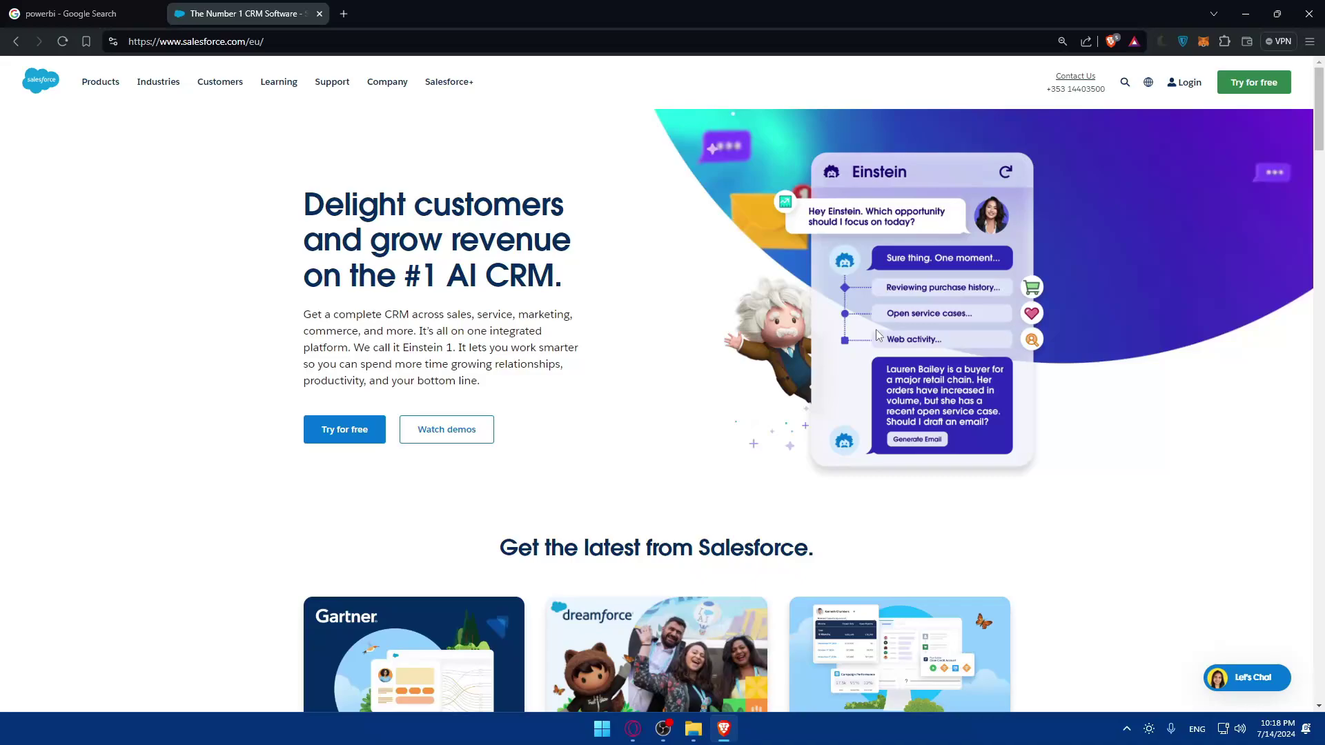
Visit the Salesforce login page briefly, then go back to the homepage
left_click(1184, 83)
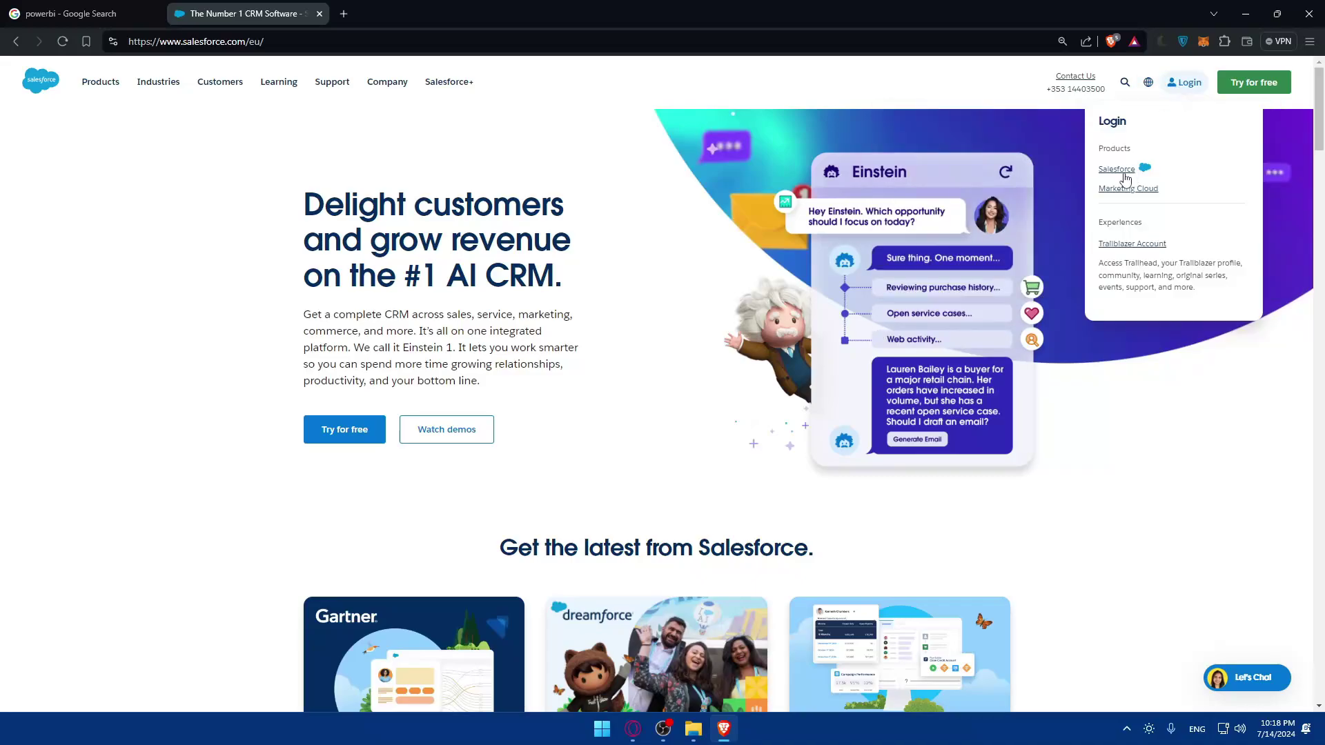
left_click(1123, 172)
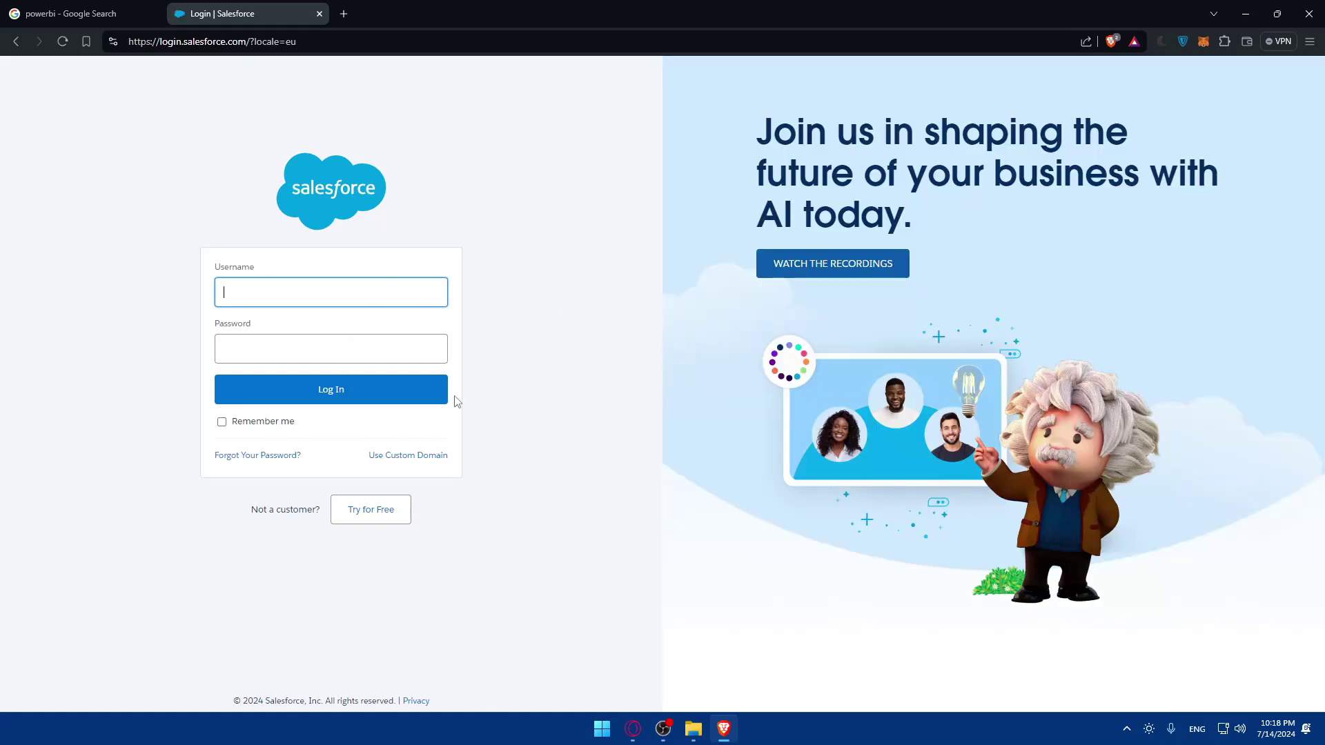
left_click(395, 358)
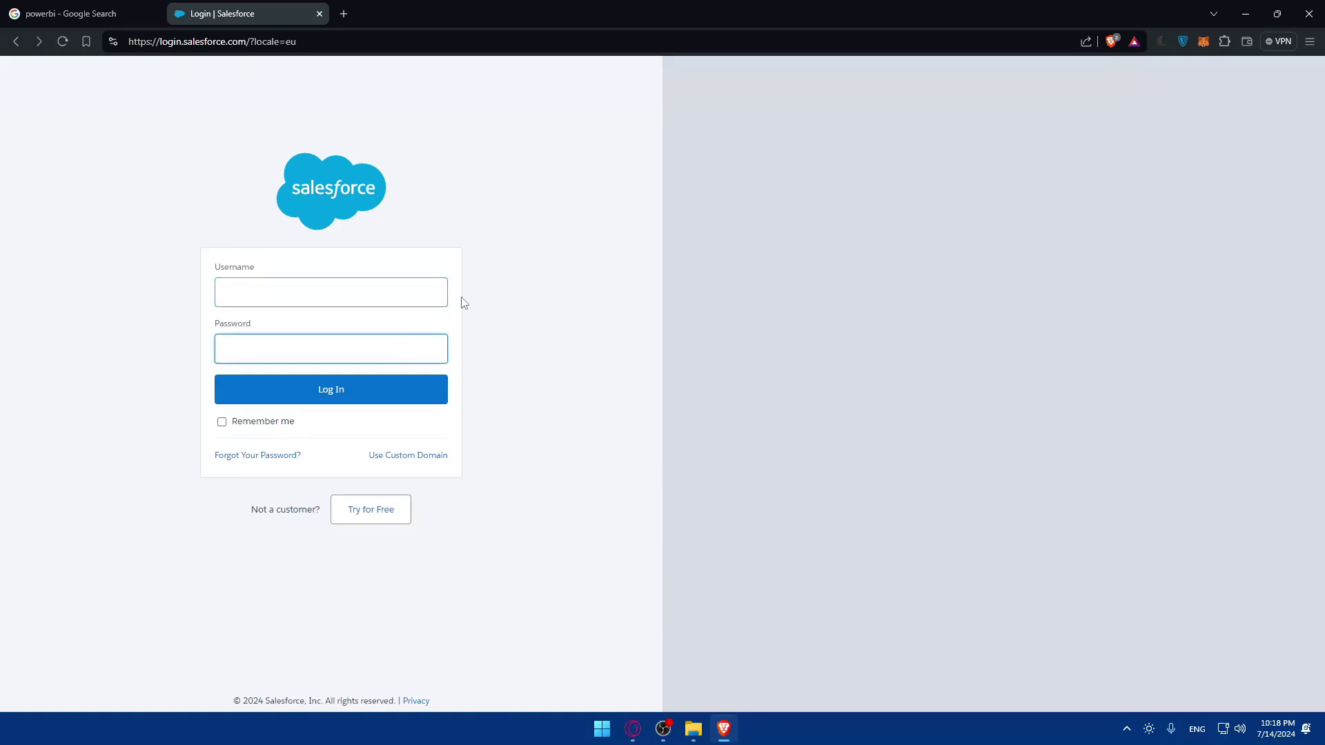
key("alt+Left")
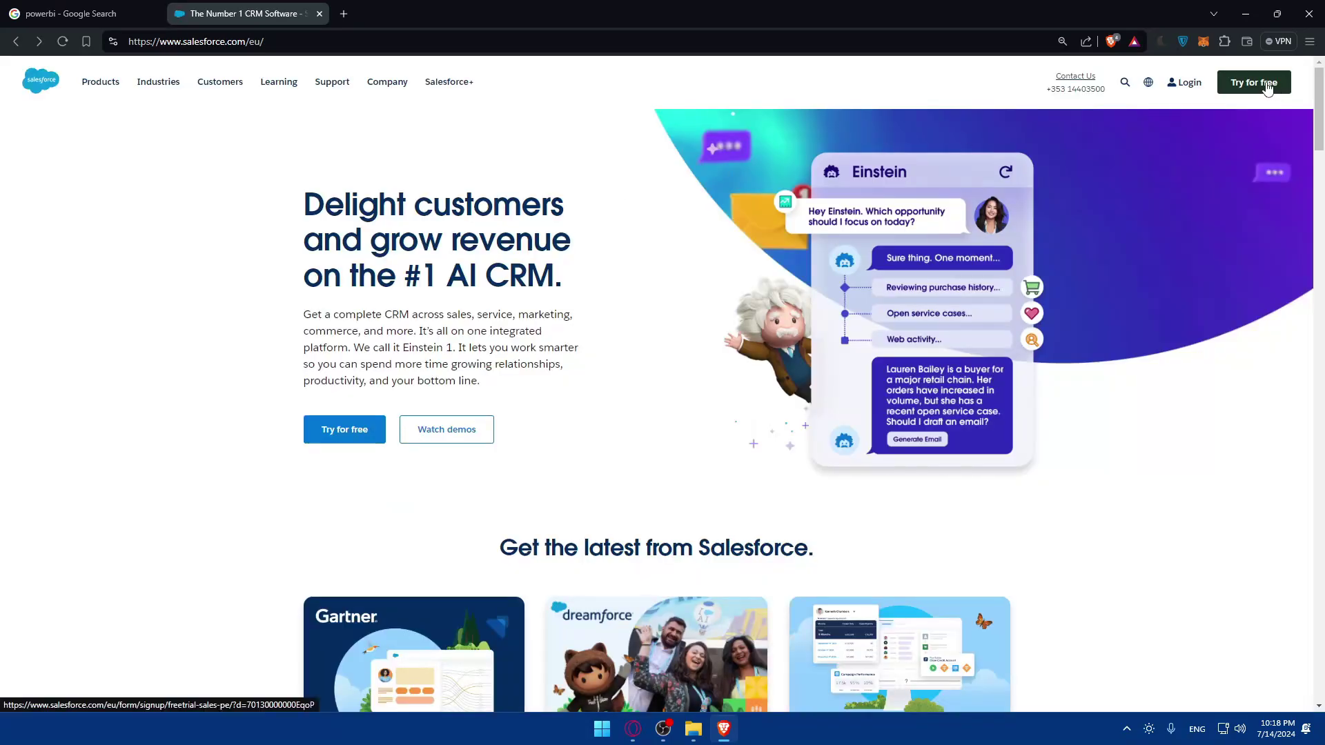
Open the Sales Cloud free-trial signup and read its 30-day, no-credit-card trial notes
left_click(1269, 86)
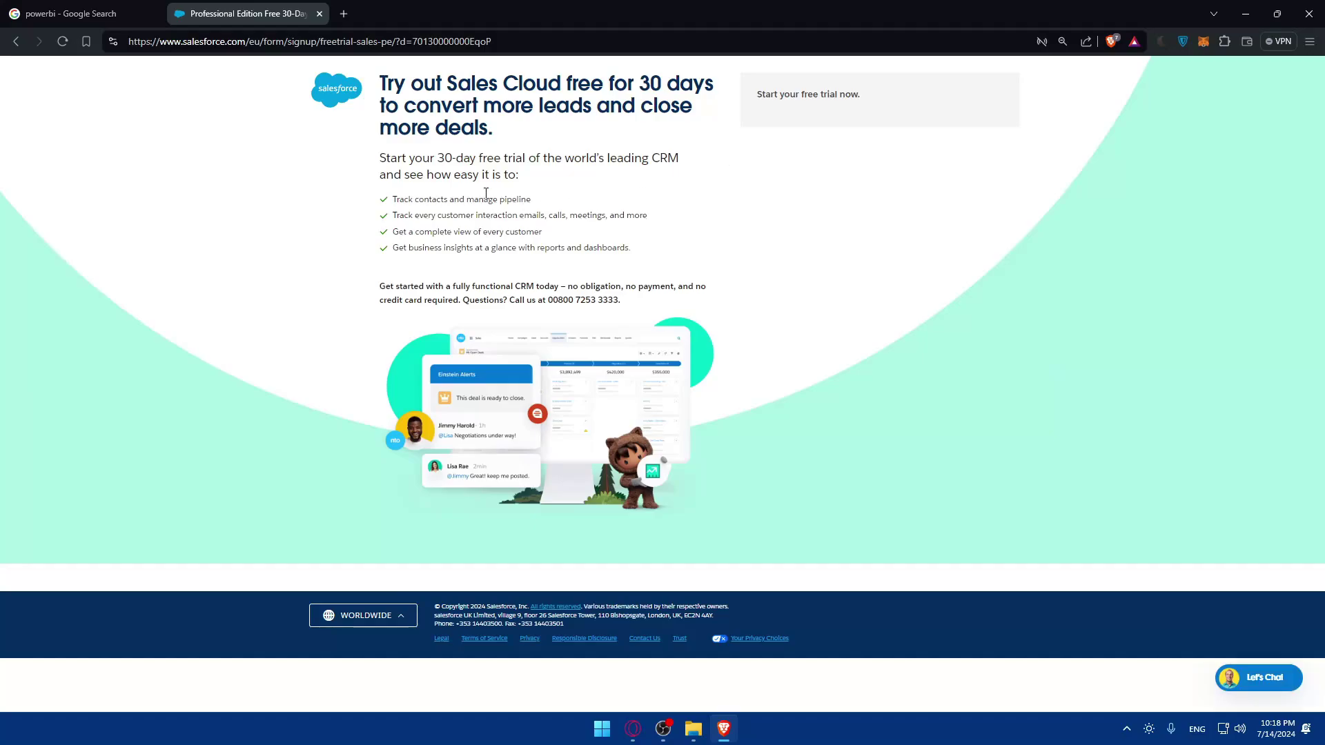
left_click_drag(452, 156, 611, 156)
left_click(611, 156)
double_click(583, 285)
left_click_drag(378, 301, 457, 296)
left_click(464, 301)
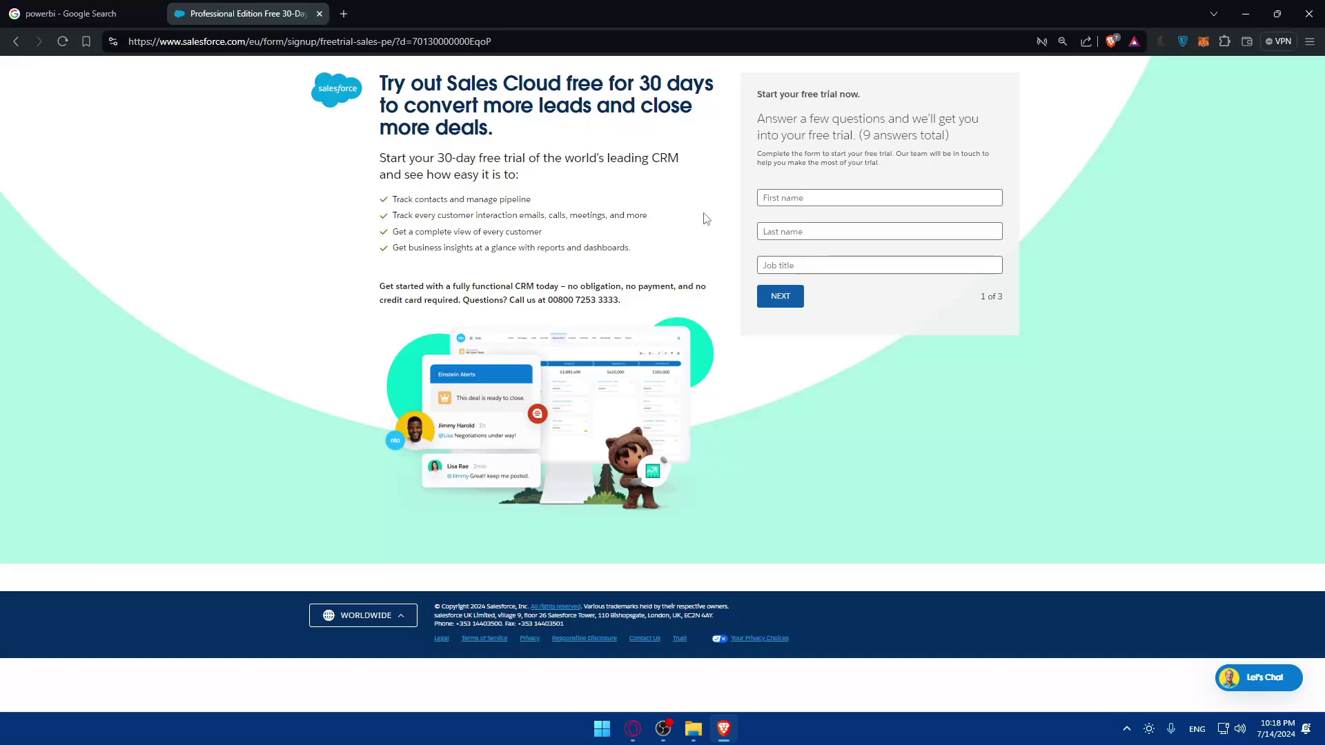
left_click_drag(876, 138, 967, 139)
Enter a first and last name and continue to step 2 of the form
left_click(856, 196)
type("dfj")
left_click(810, 230)
type("fd")
left_click(794, 273)
left_click(780, 296)
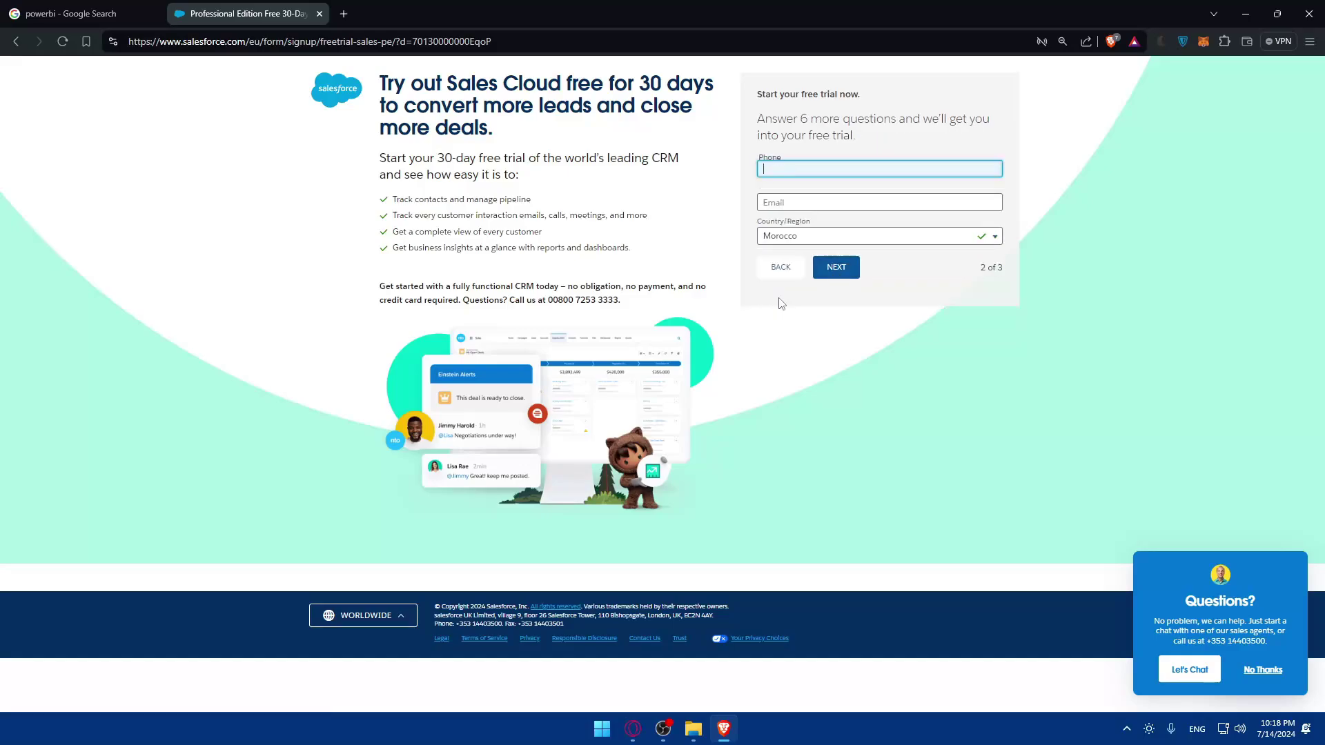
Enter a phone number and a corrected email address, then continue to step 3
left_click(815, 199)
left_click(832, 269)
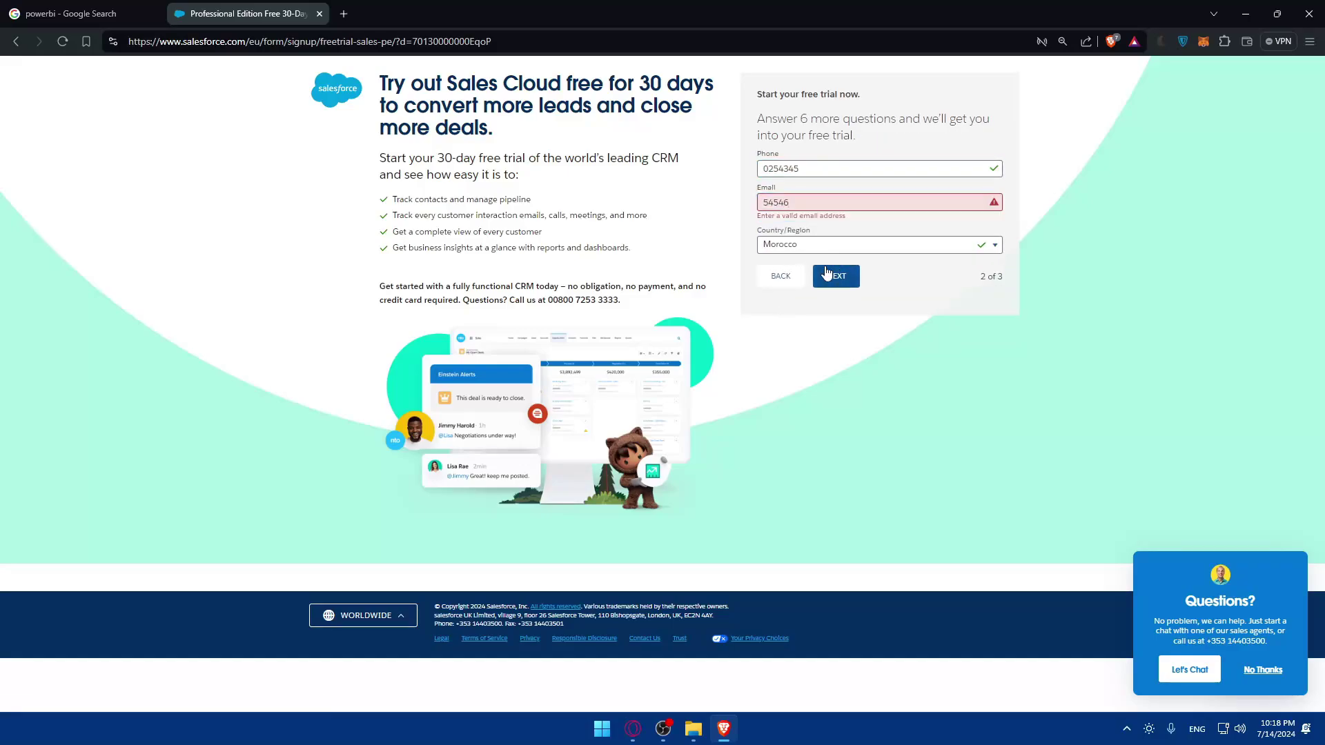
double_click(809, 202)
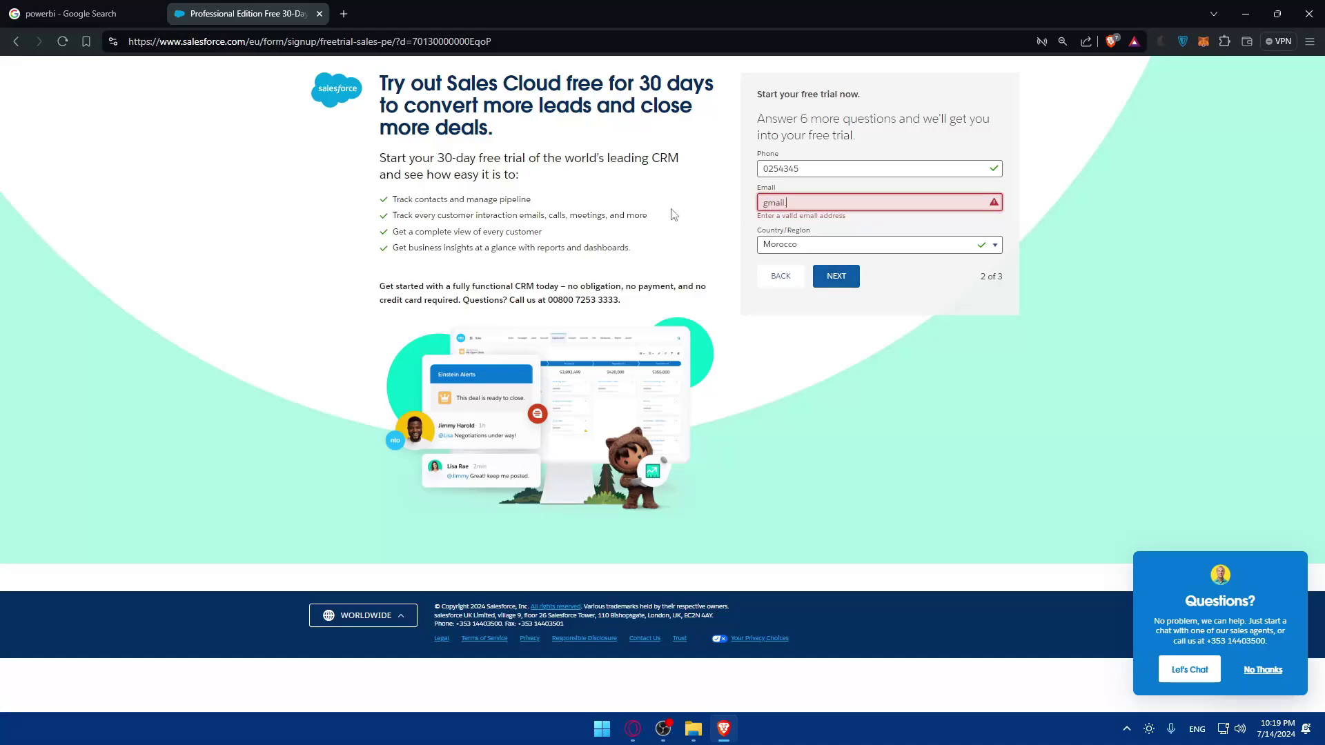
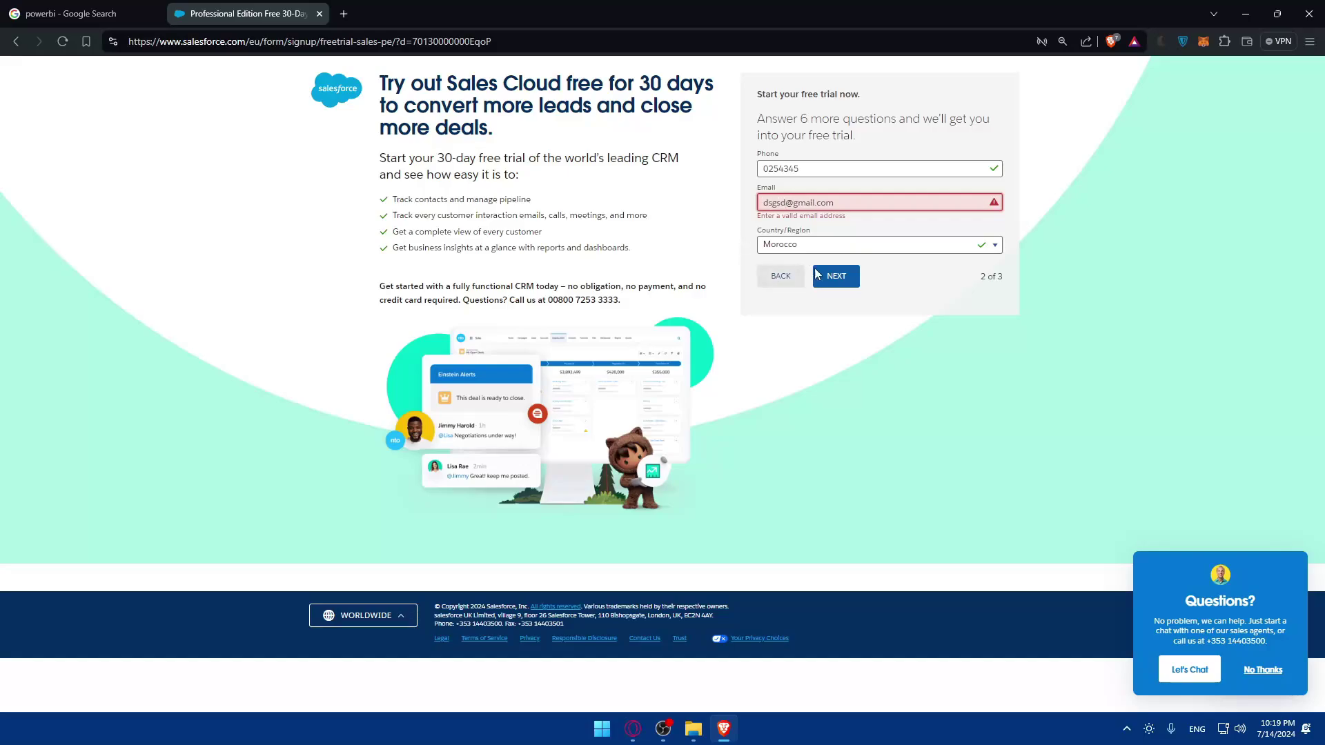
left_click(836, 276)
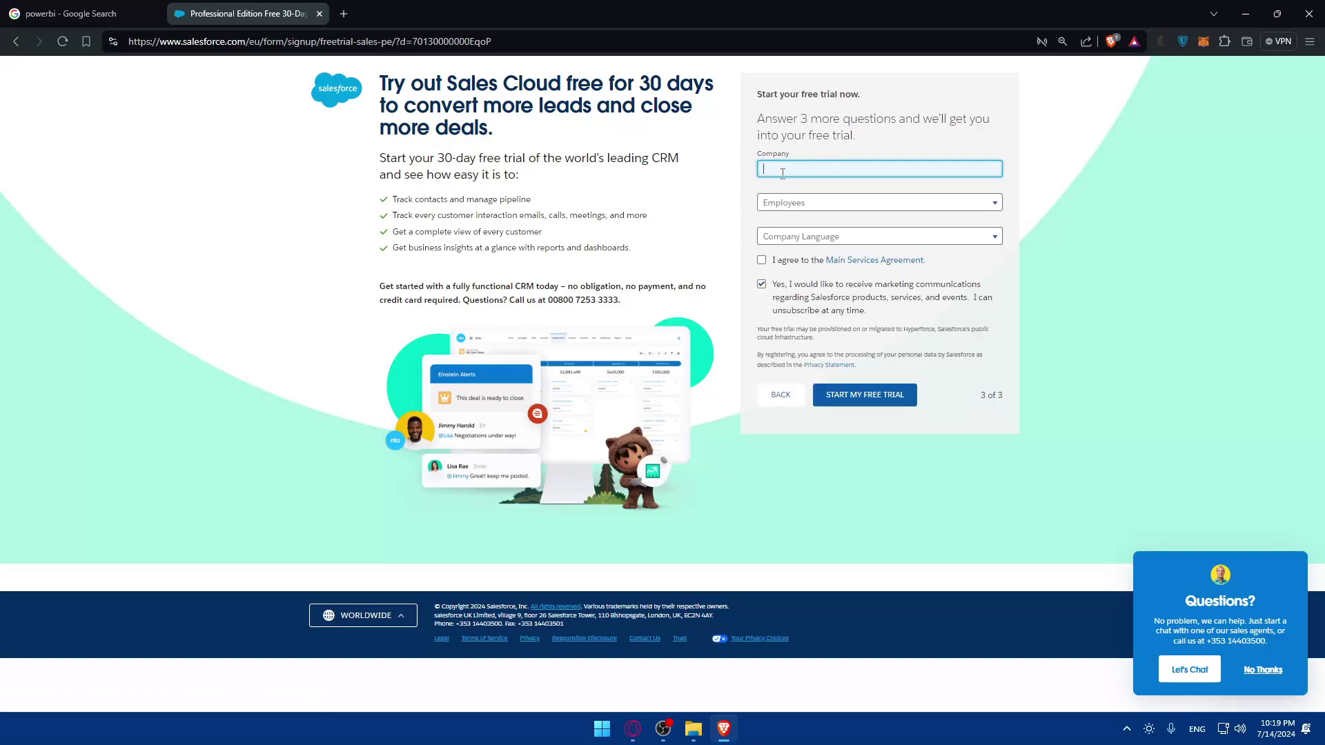
Accept the Main Services Agreement and decline Salesforce marketing communications
left_click(821, 239)
left_click(821, 245)
left_click(761, 278)
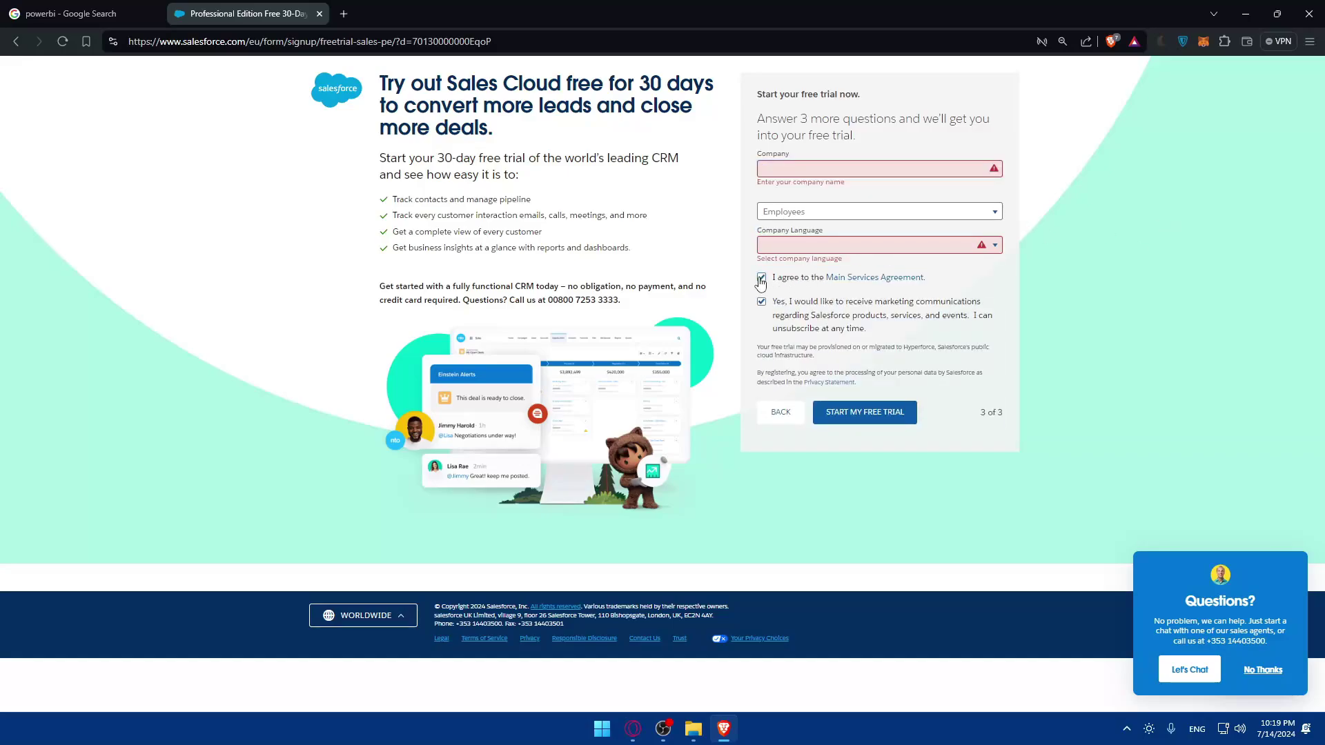
left_click(763, 303)
left_click(107, 9)
Open the first Power BI result, try its sign-in page, then close that tab
left_click(304, 256)
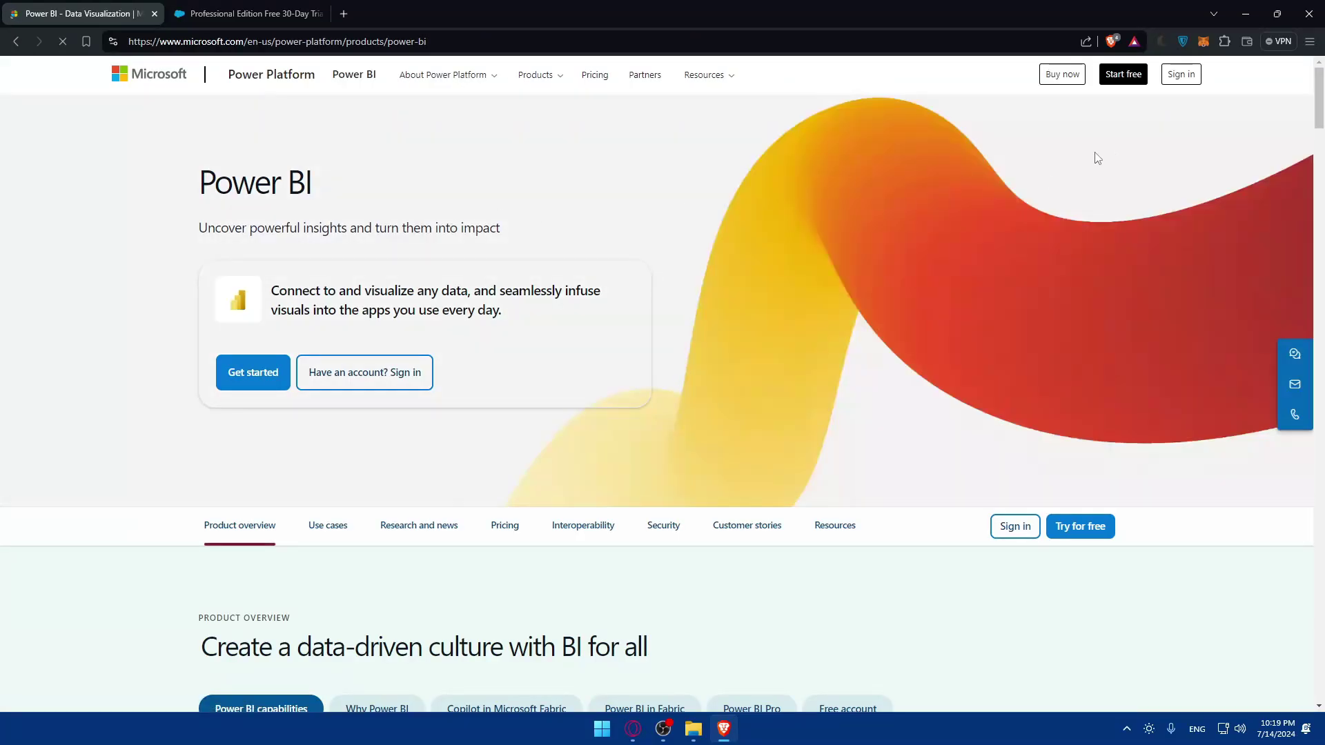
left_click(1182, 74)
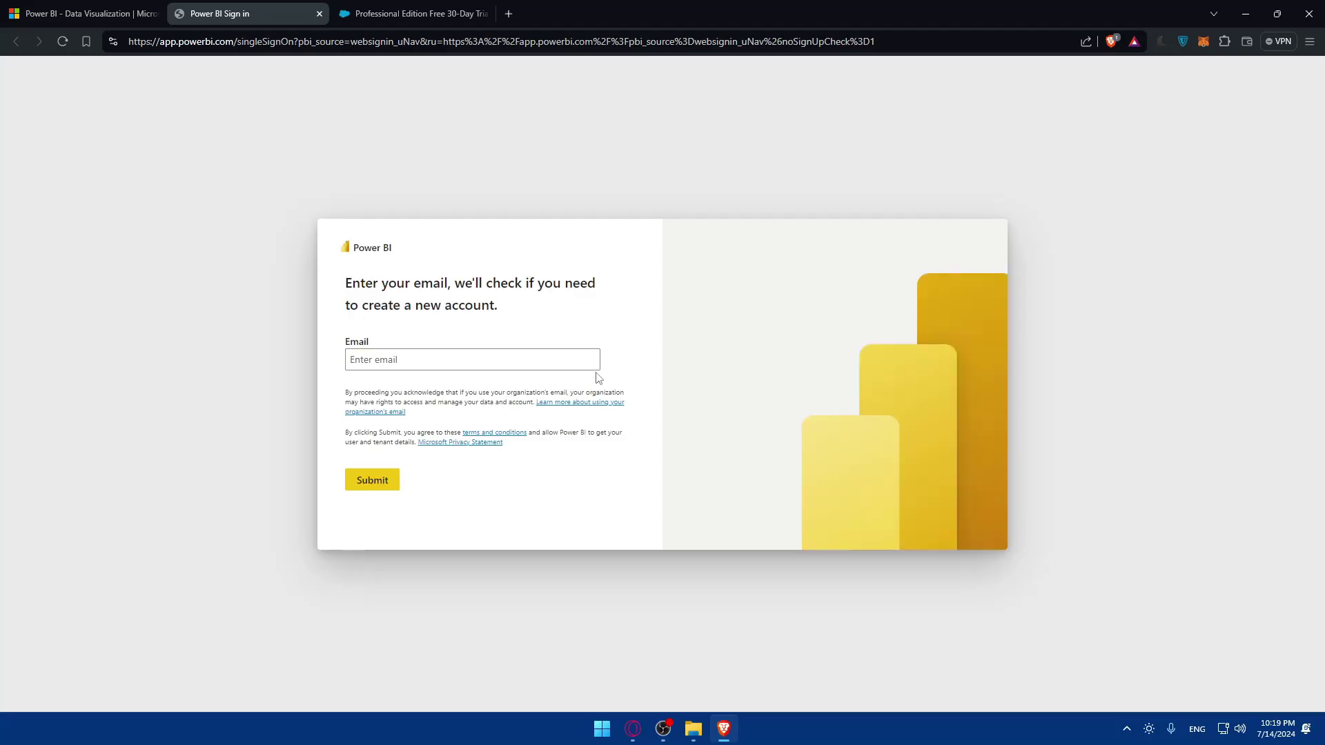
left_click(475, 360)
left_click(575, 336)
left_click(320, 13)
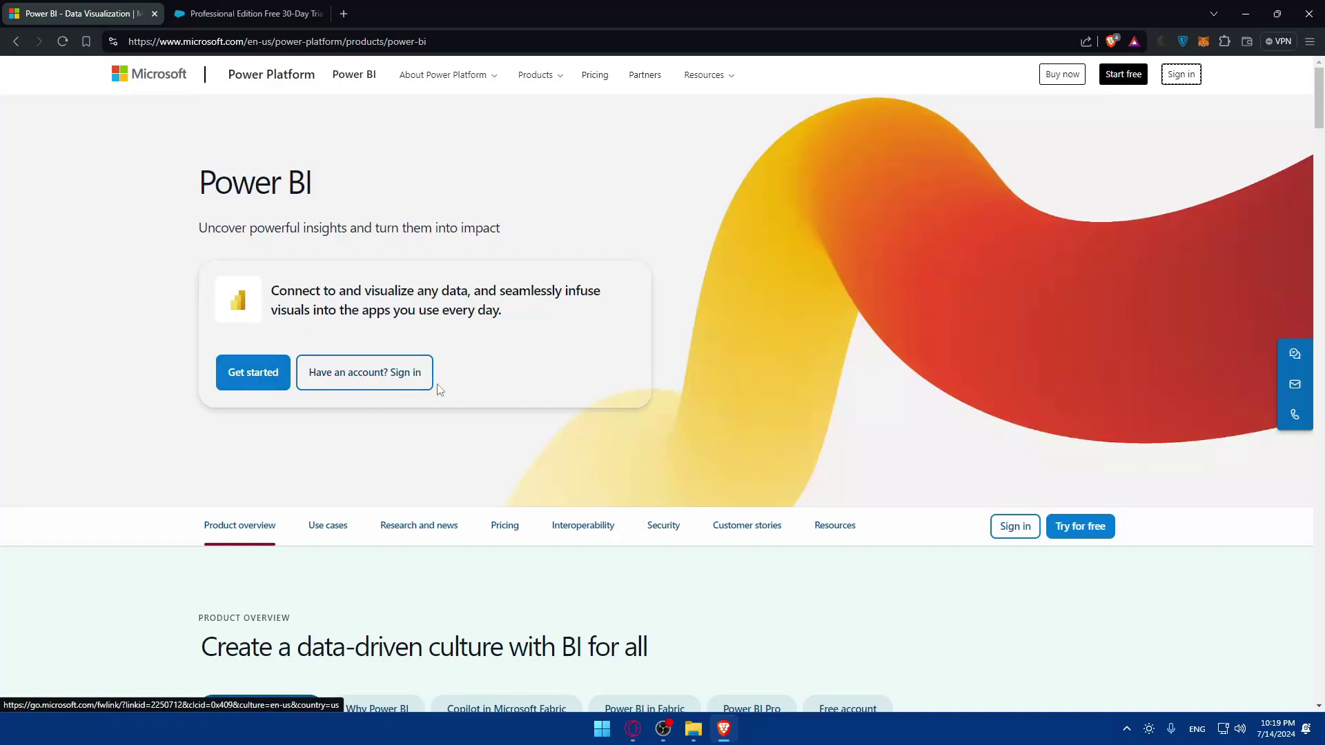
Start a free Power BI trial from Get started and fill in the saved email
left_click(268, 378)
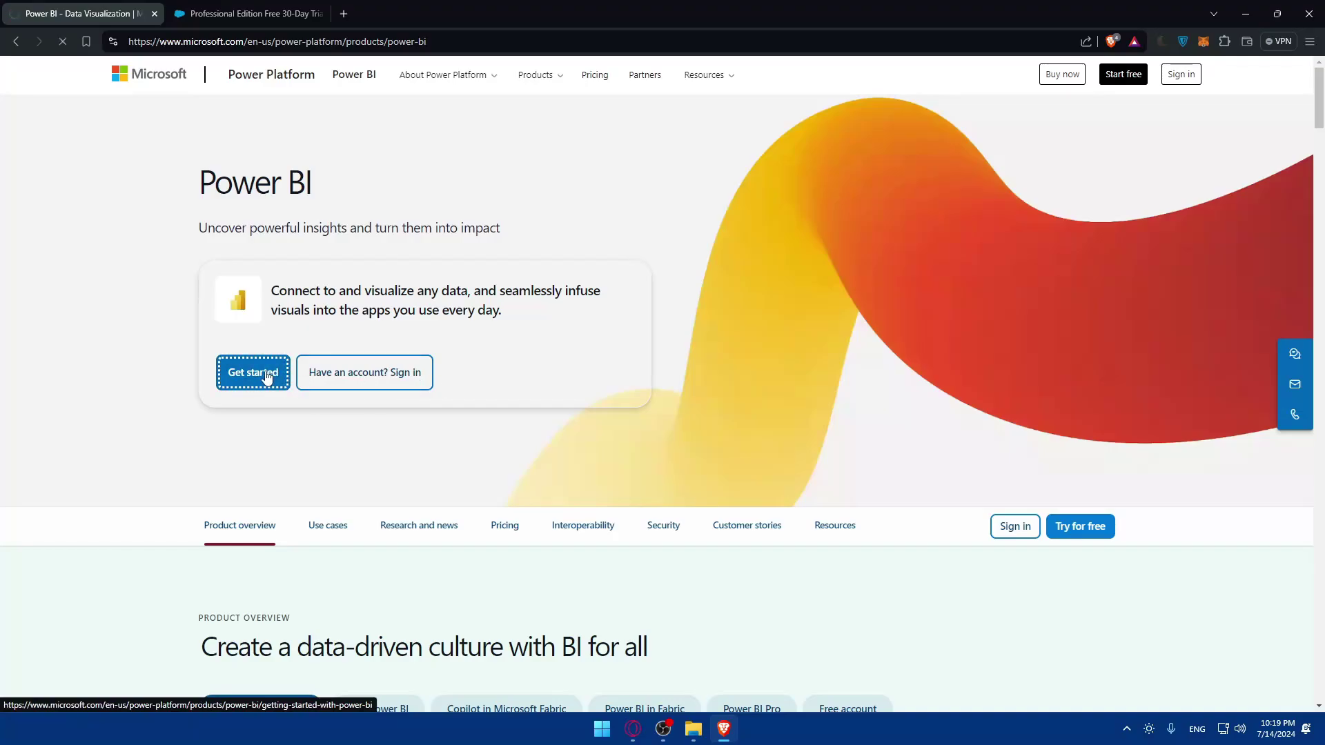
left_click(261, 416)
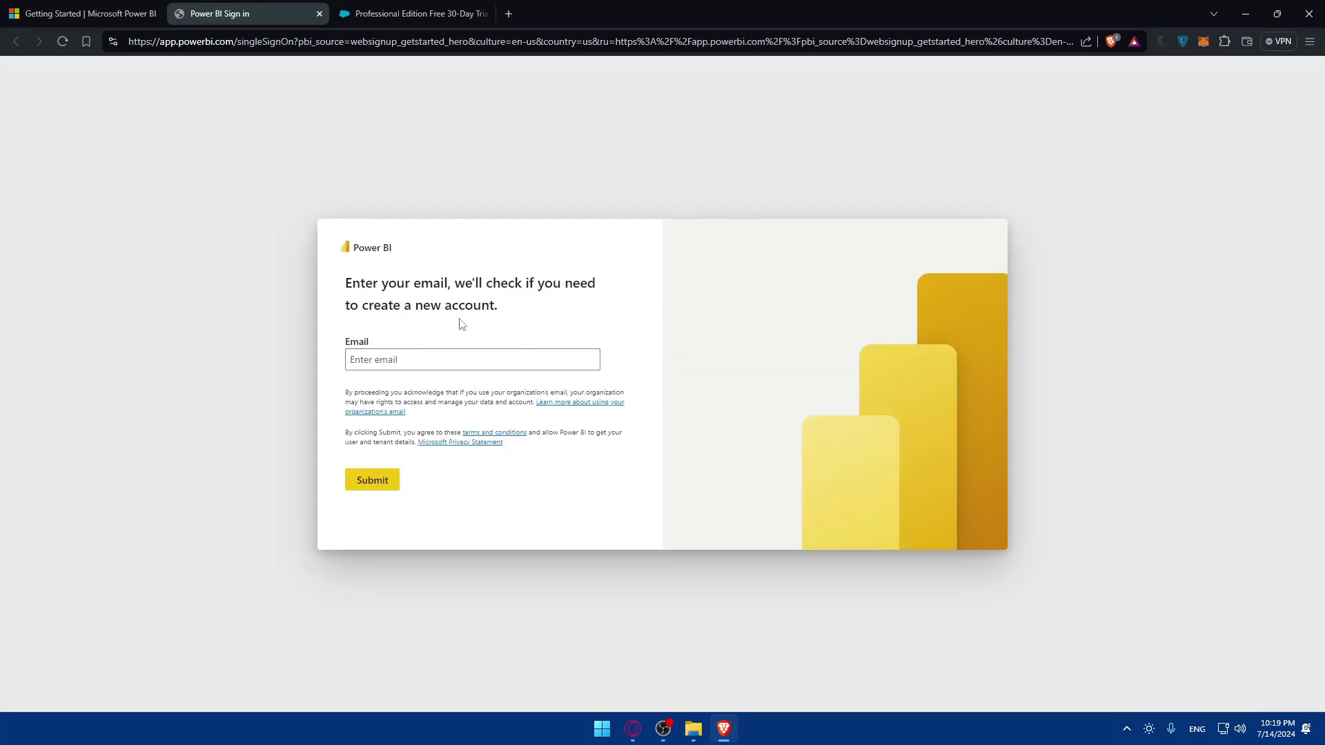
left_click(463, 359)
left_click(477, 393)
Submit the email, retry with a suggested work email, then close the Fabric sign-up tab
left_click(385, 493)
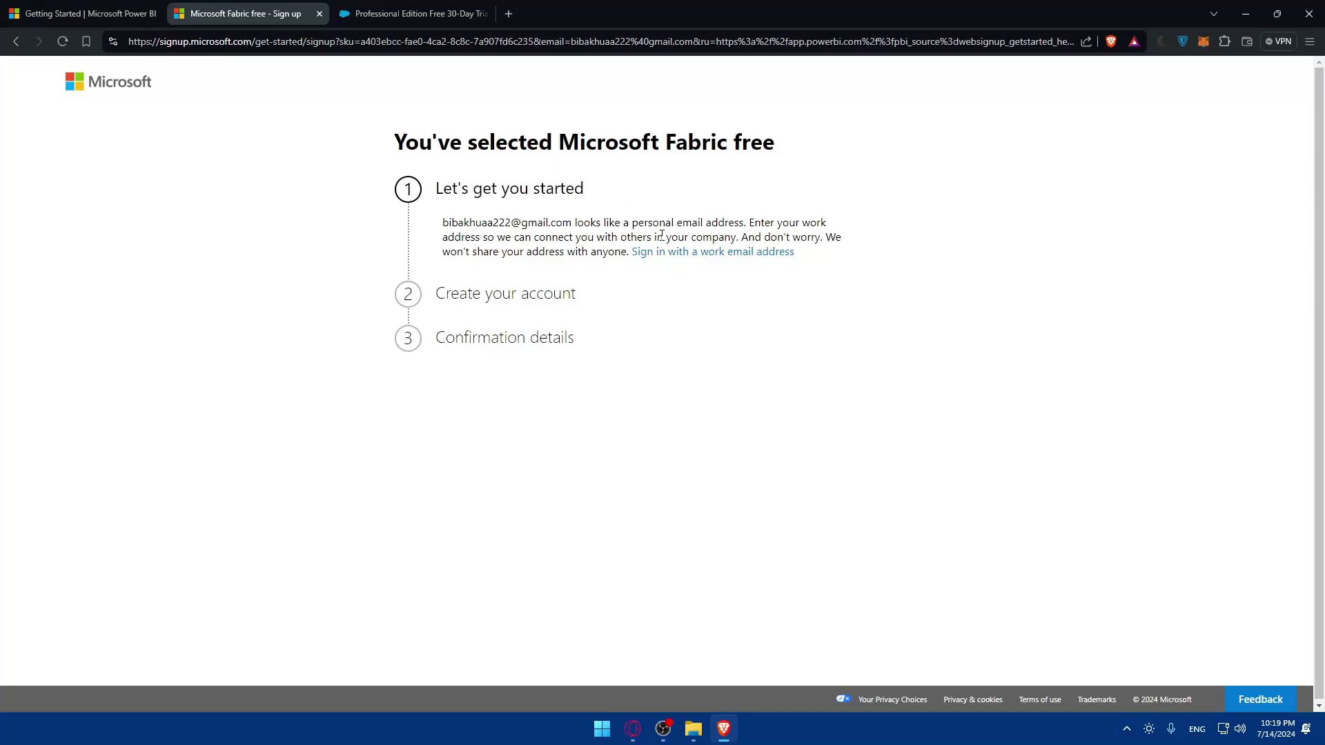
left_click(702, 252)
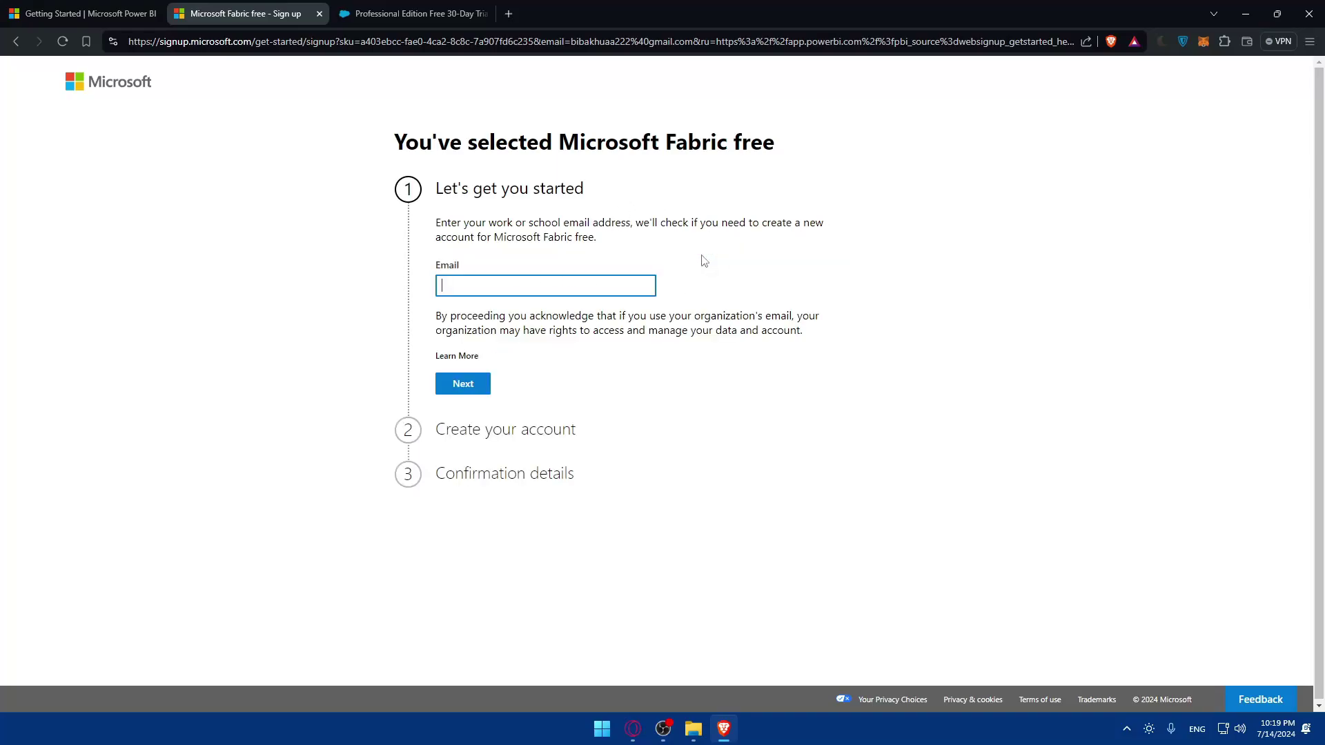
left_click(565, 295)
left_click(560, 319)
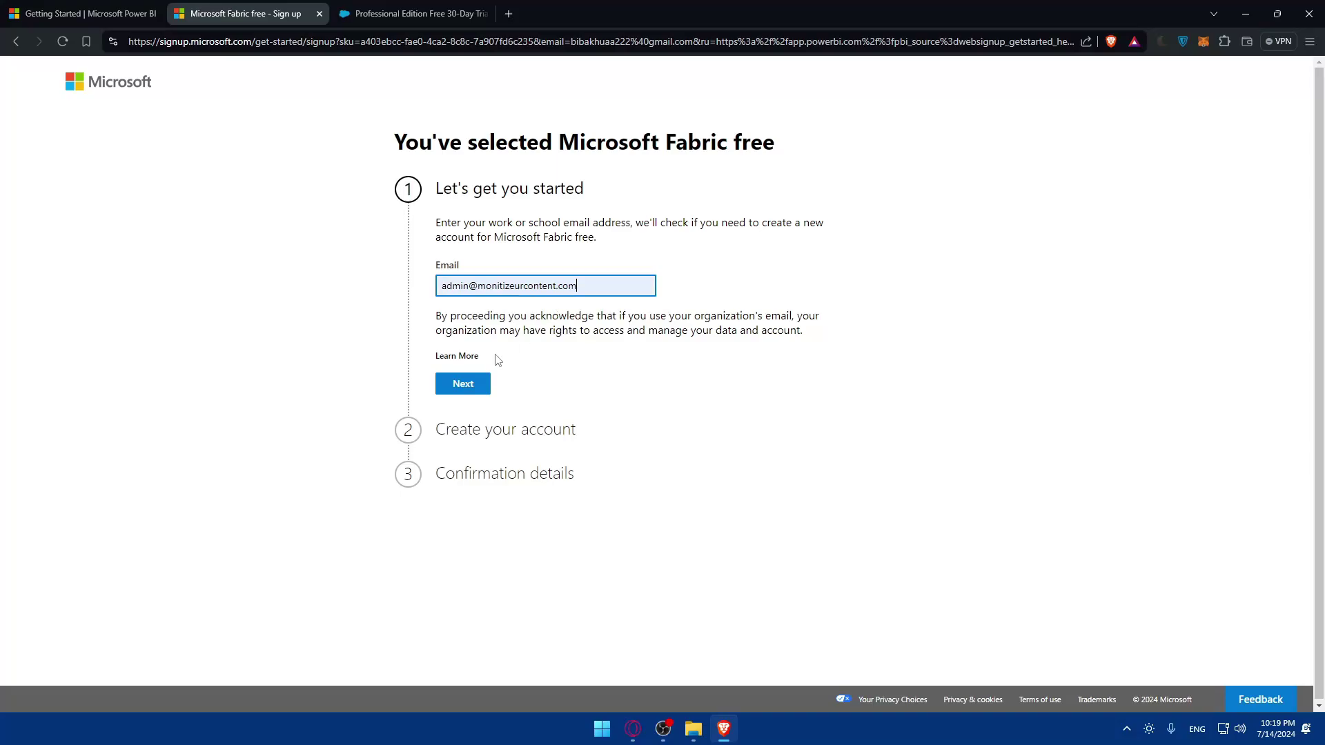
left_click(484, 385)
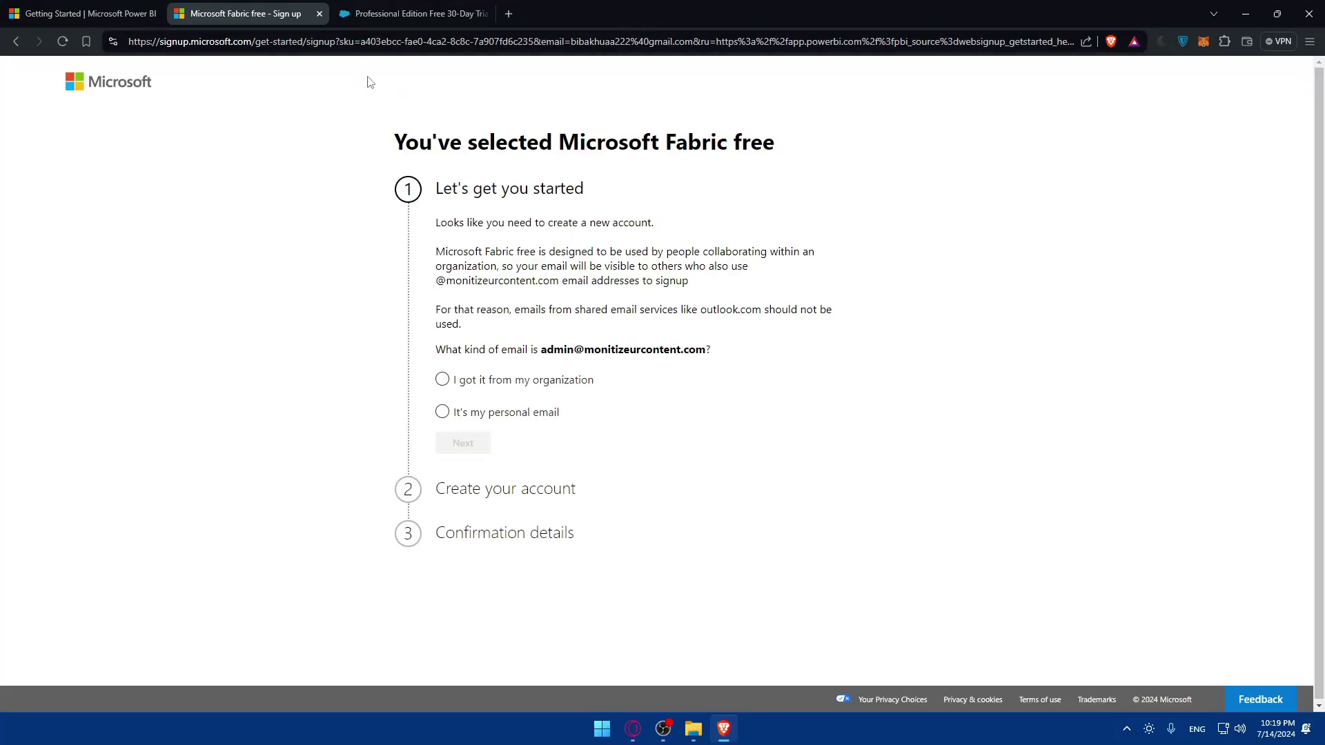
left_click(319, 14)
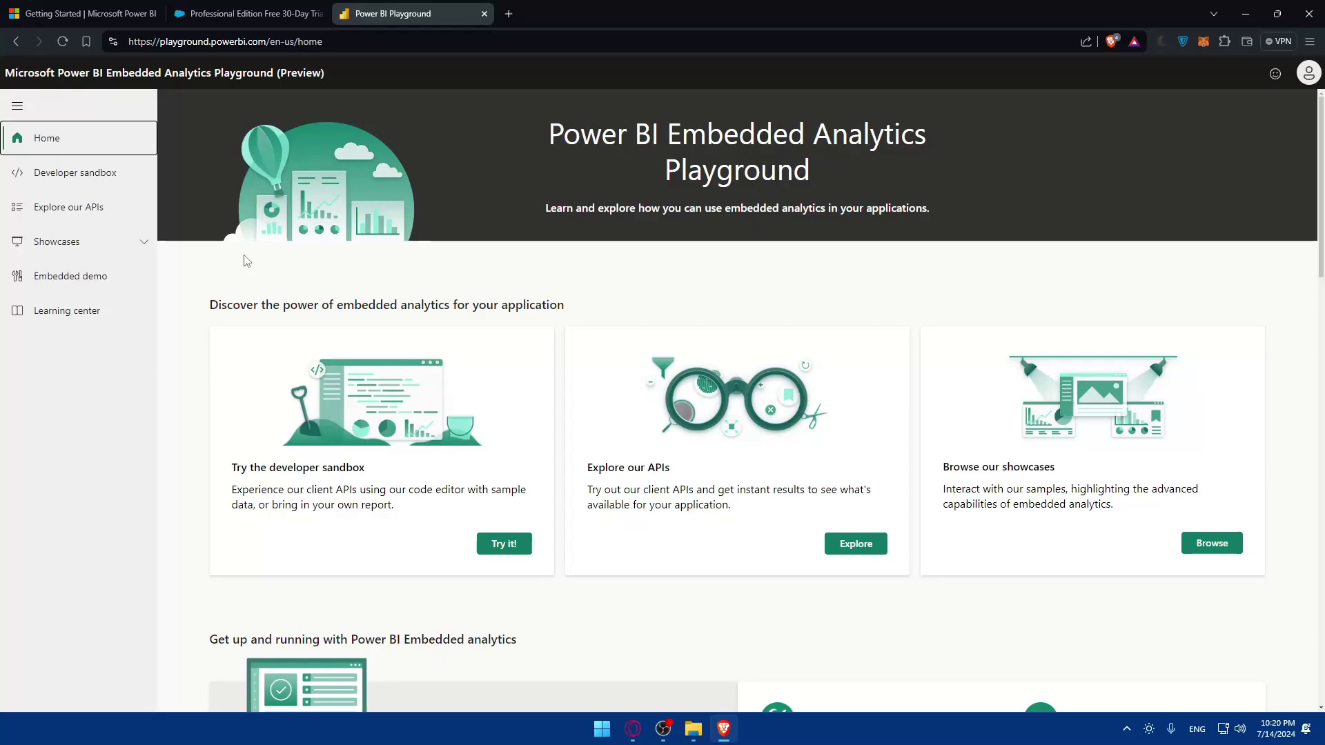
Search Windows for power bi, then clear and dismiss the search panel
key("super")
type("ower")
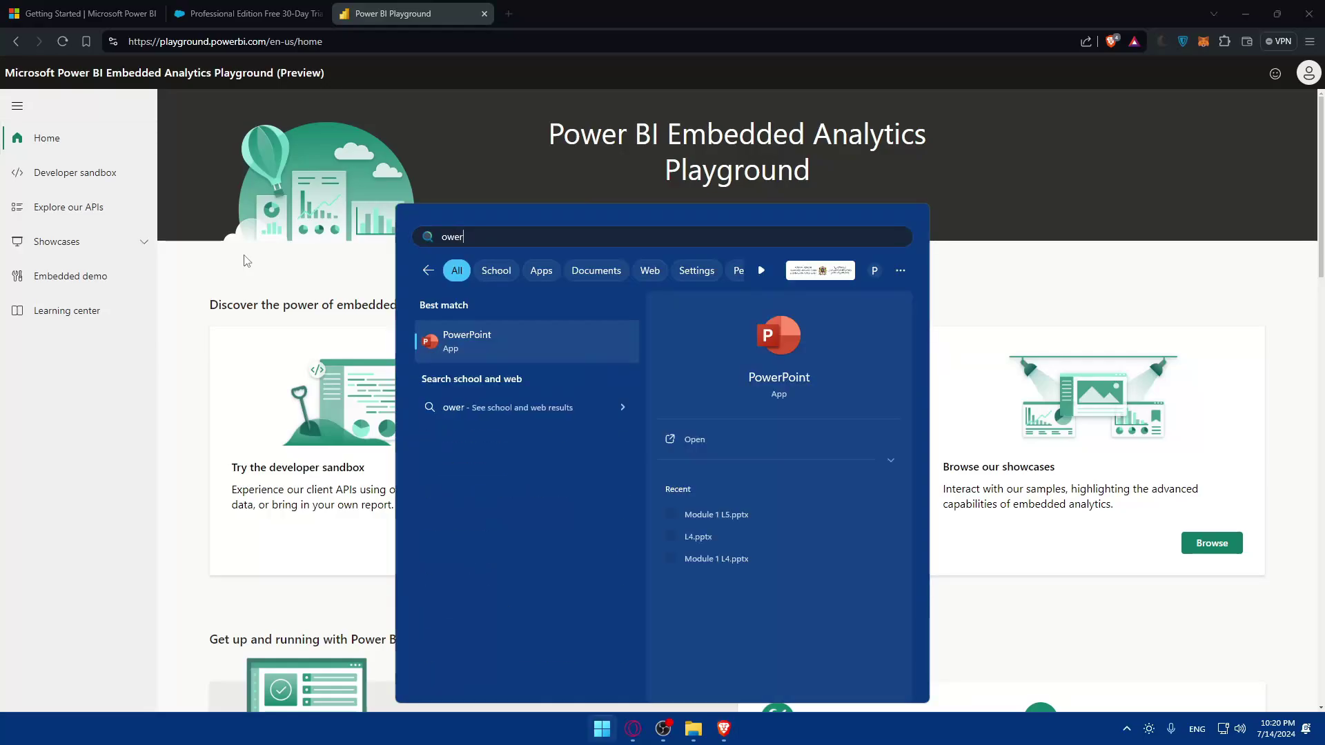
key("BackSpace")
key("BackSpace")
key("BackSpace")
type("power bi")
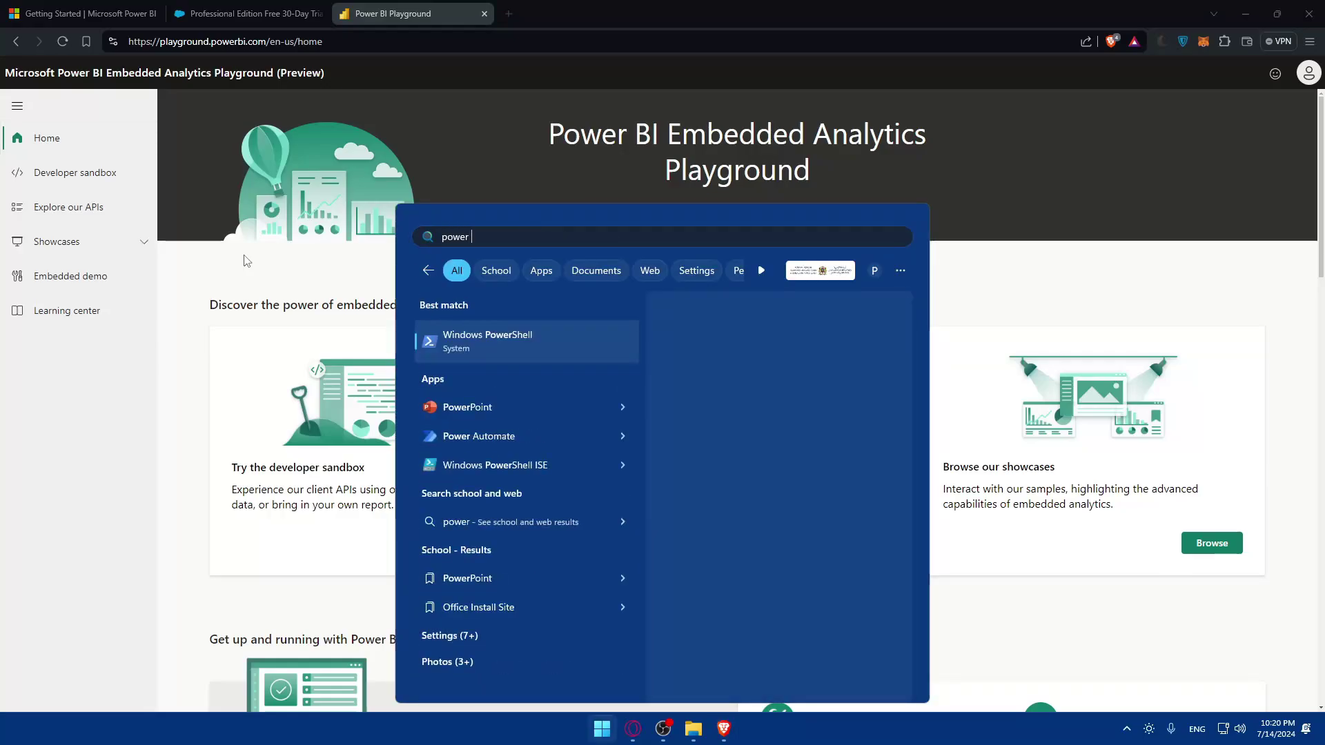
key("BackSpace")
key("BackSpace")
key("BackSpace")
key("BackSpace")
key("BackSpace")
key("BackSpace")
key("BackSpace")
key("BackSpace")
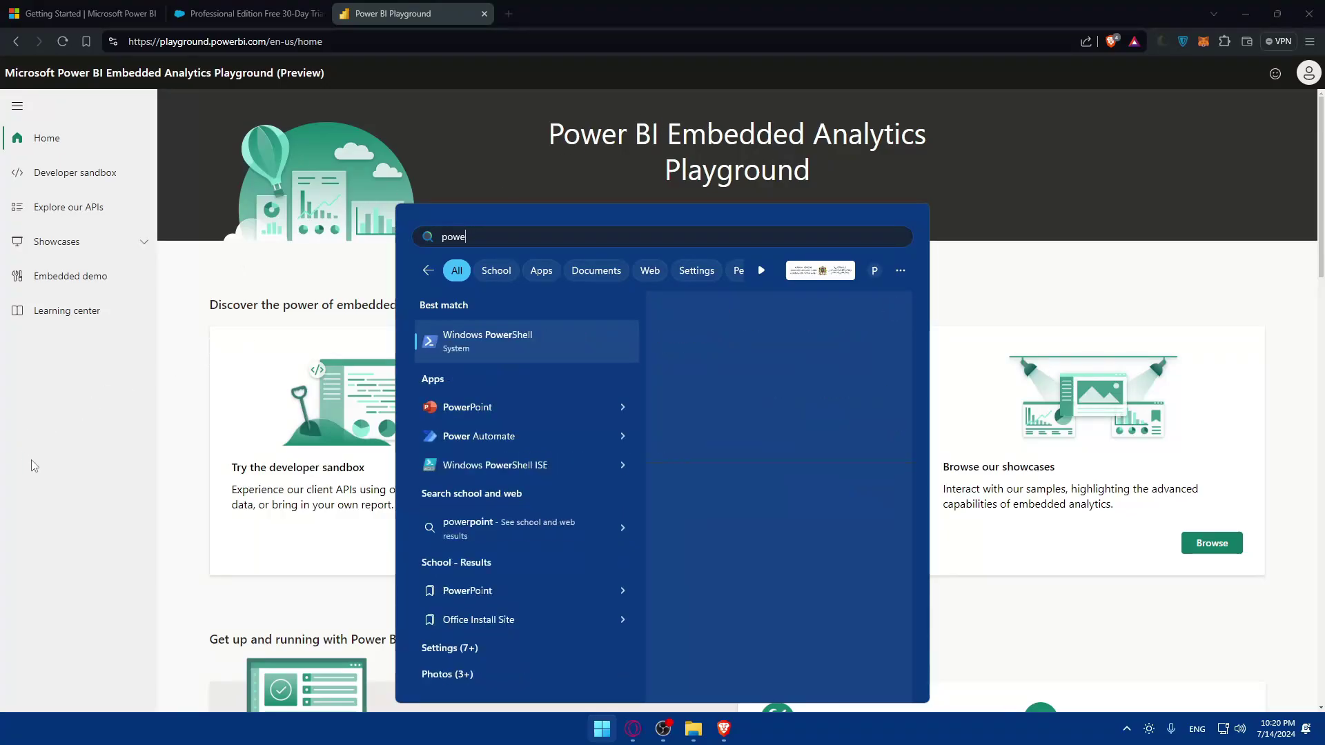
key("Escape")
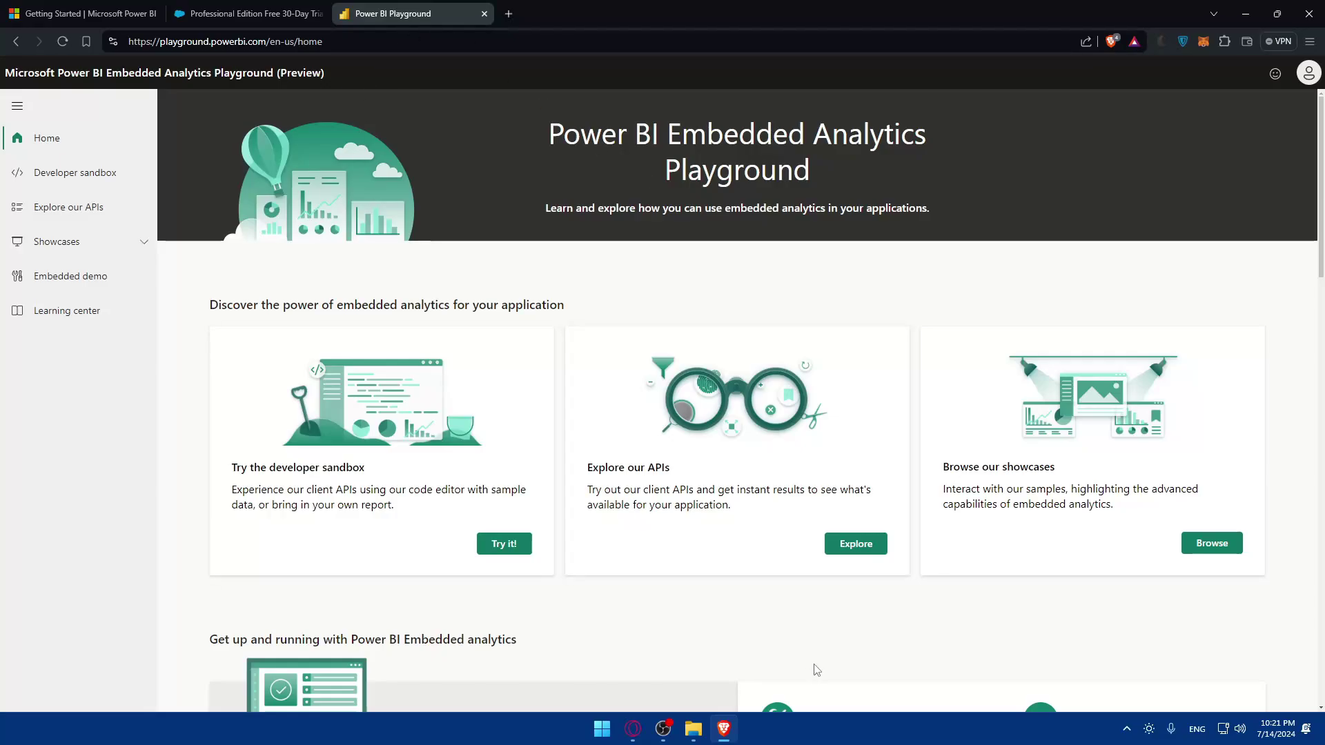
Launch Outlook from Windows search
key("super")
type("outlook")
key("Return")
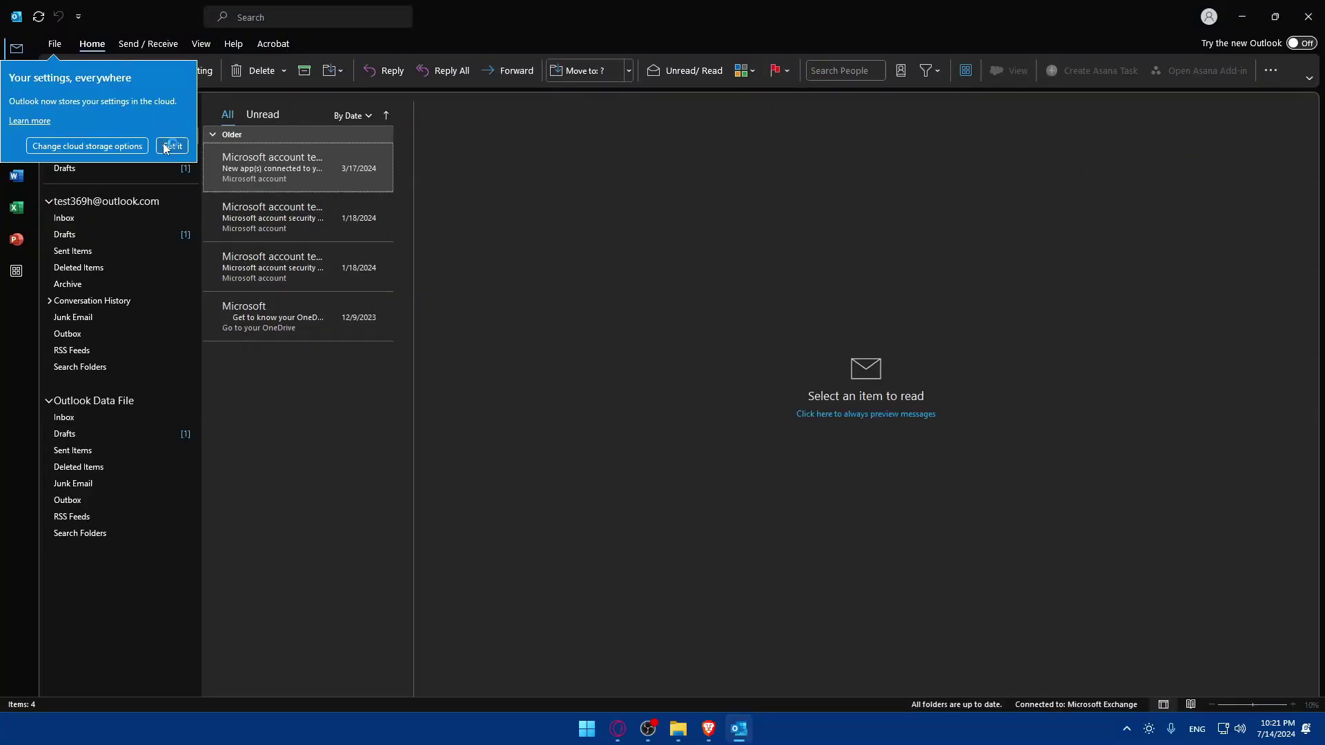
Dismiss Outlook's cloud-settings notice and close the Outlook window
left_click(172, 145)
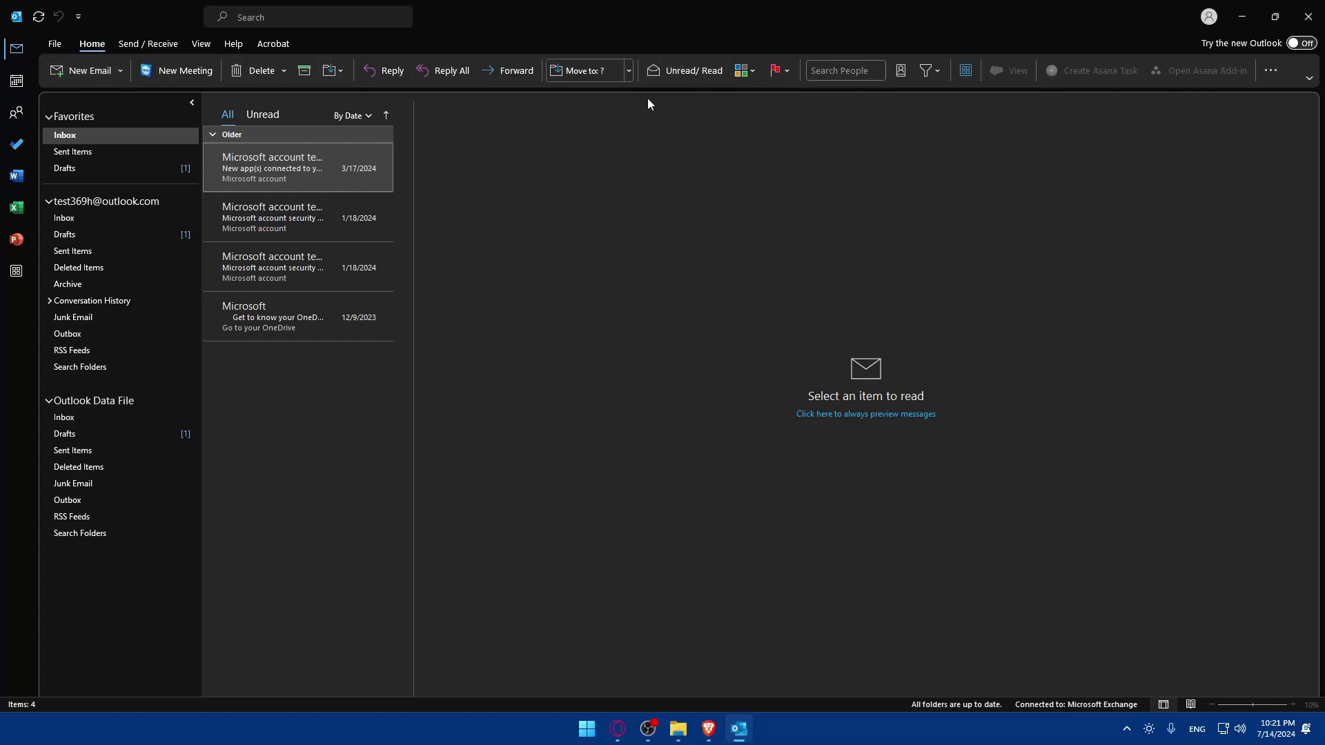
left_click(1319, 24)
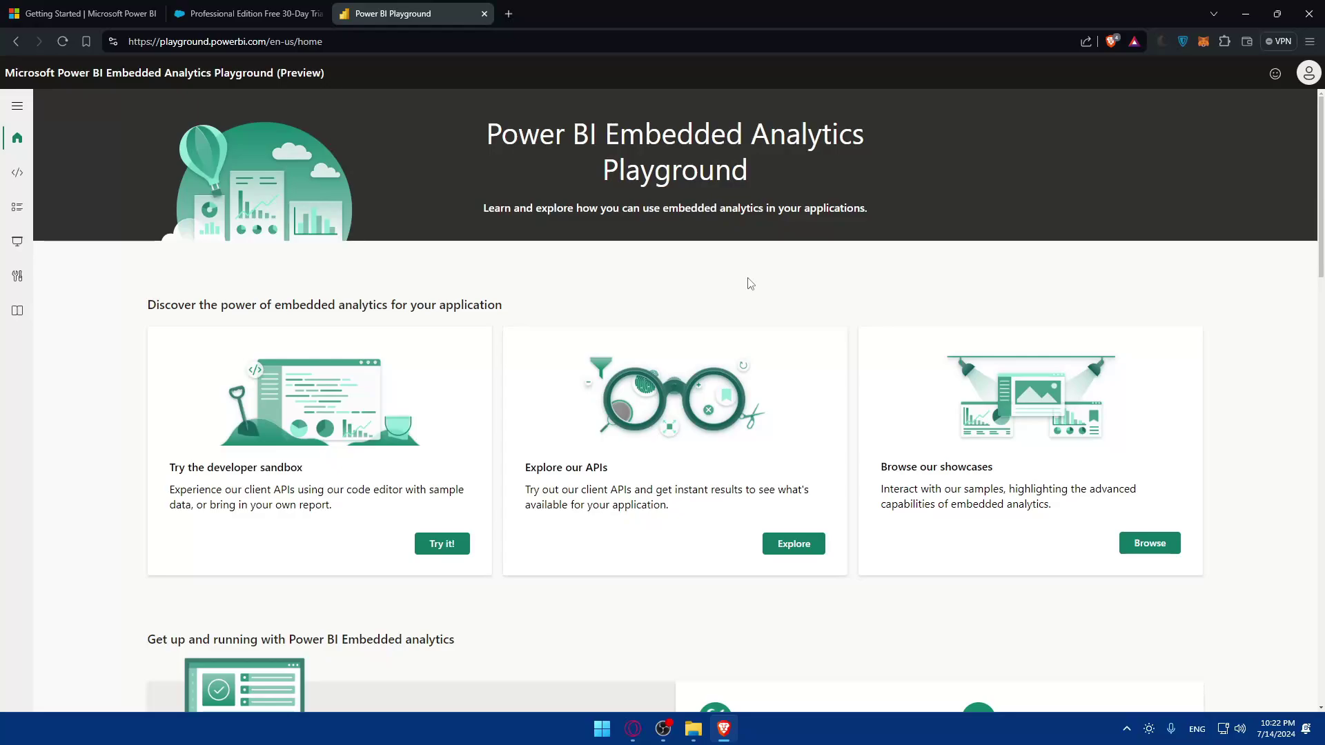
left_click(249, 14)
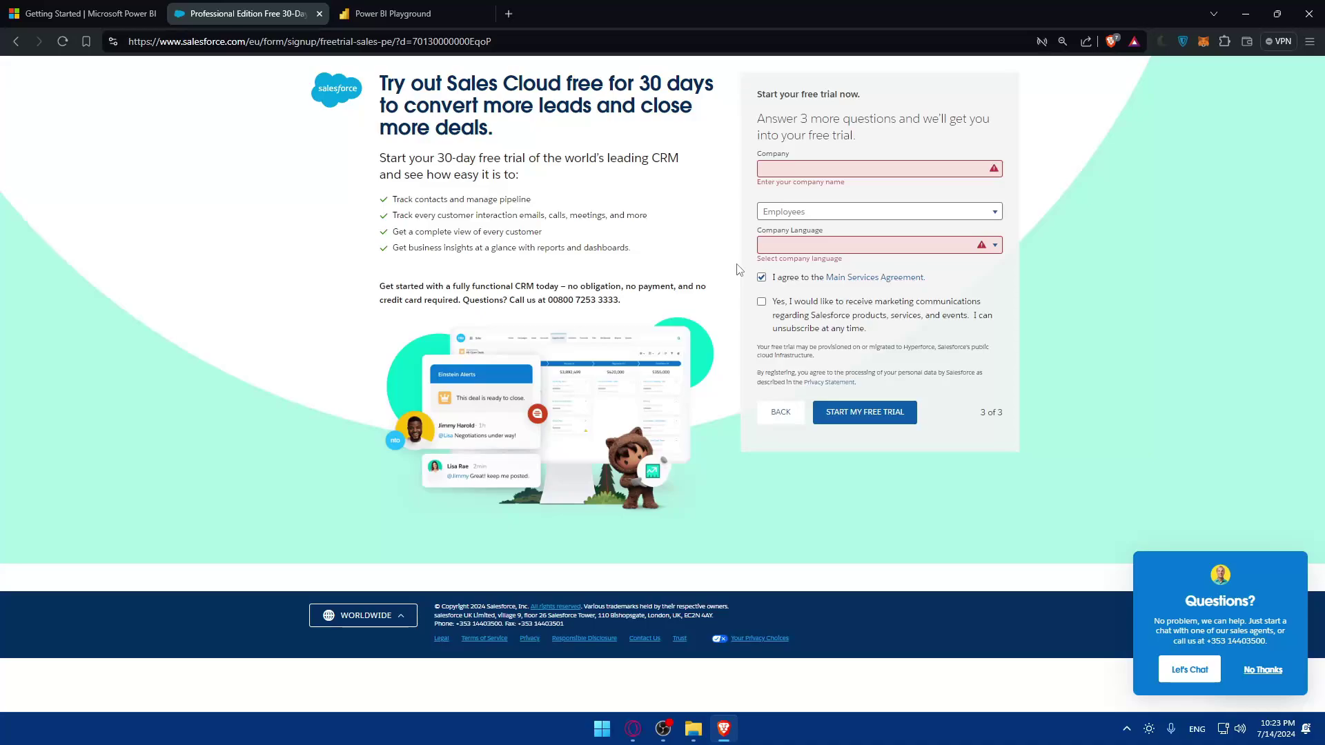
left_click(475, 8)
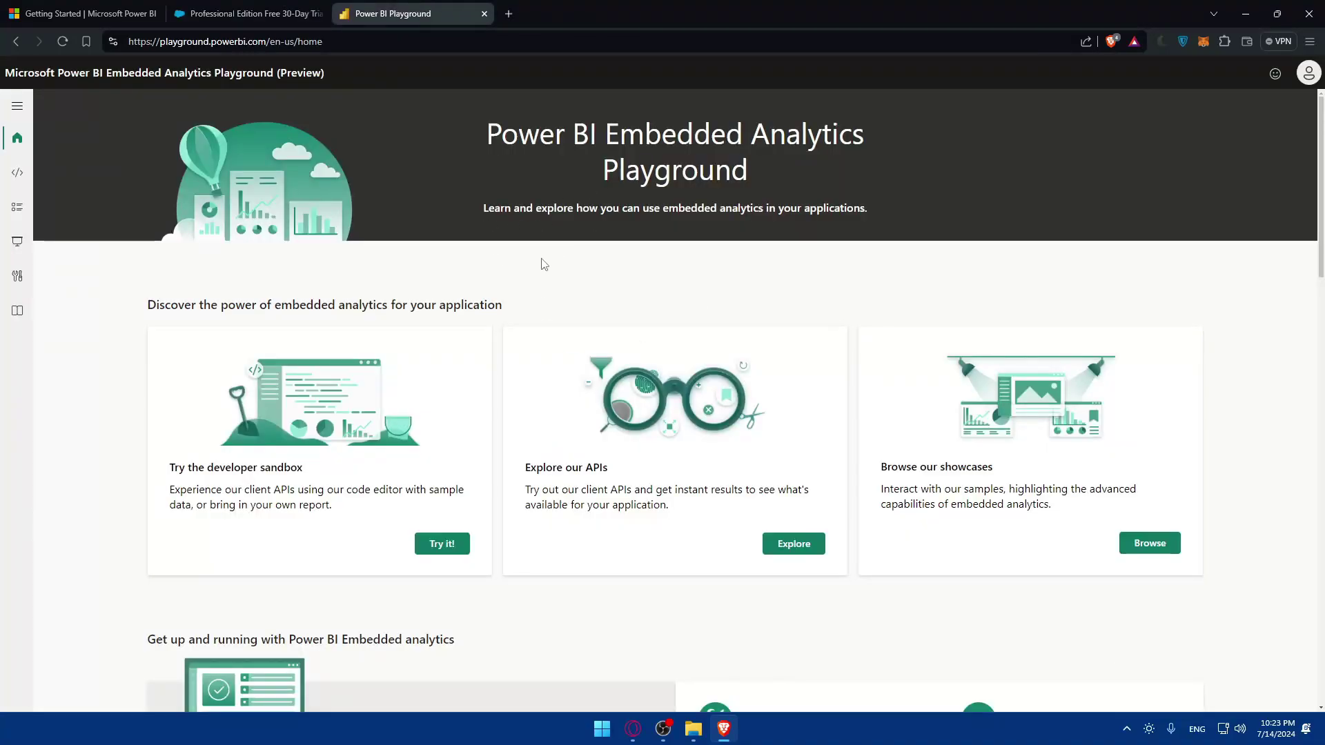
left_click(430, 543)
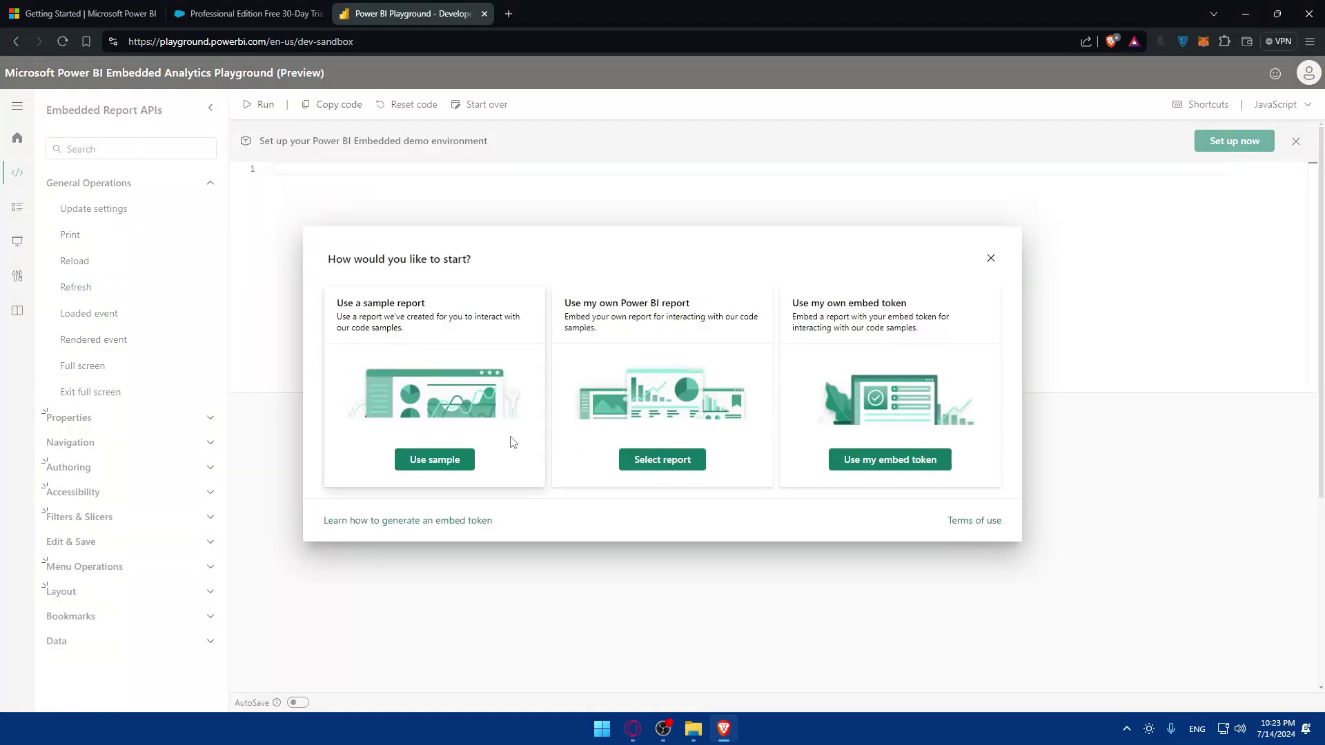
Choose to embed your own Power BI report from the developer sandbox
left_click(648, 461)
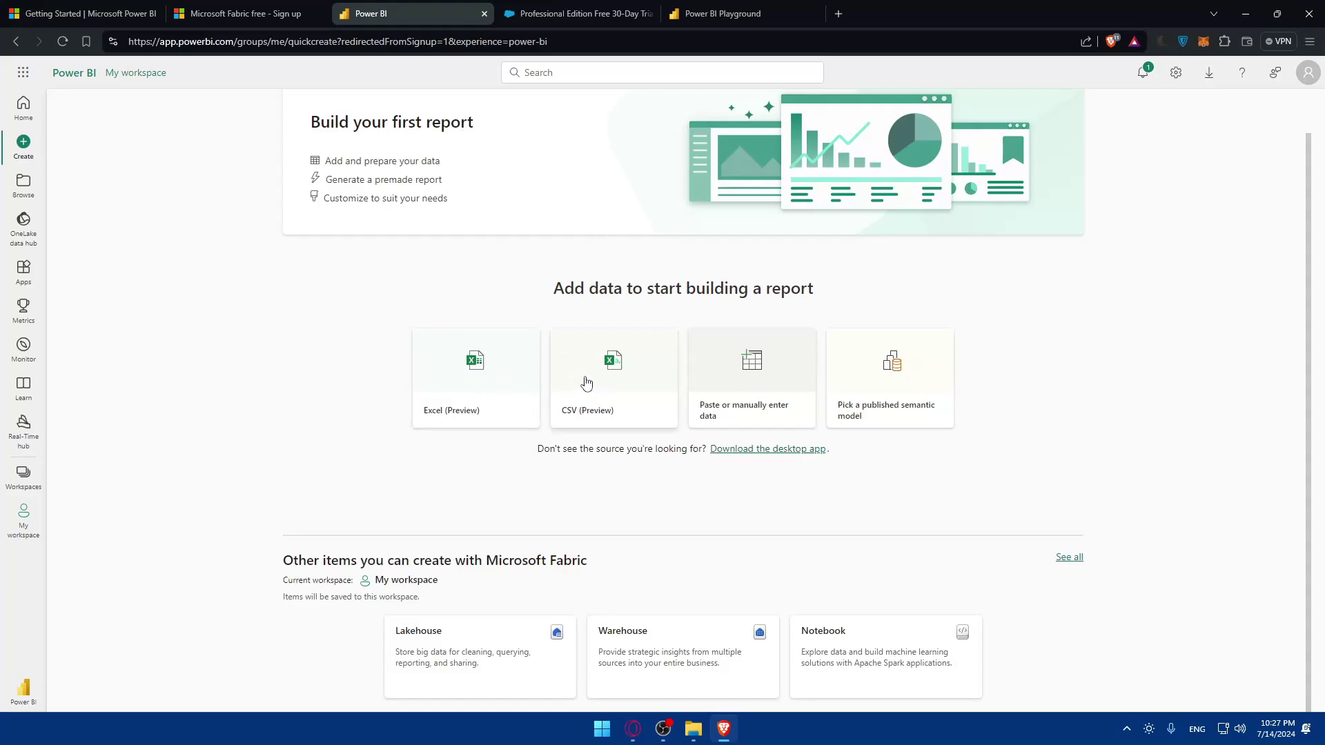
Try and discard manual data entry, view published semantic models, then choose Add data
left_click(759, 386)
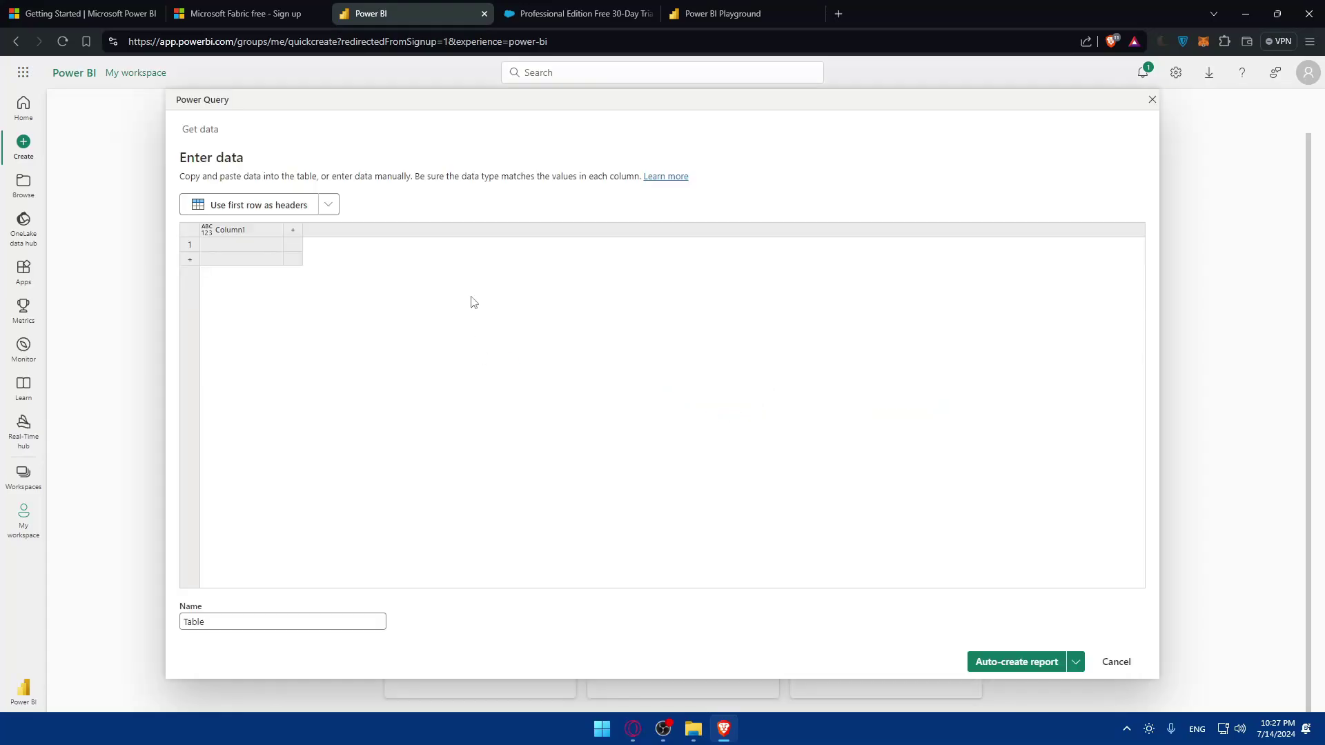
left_click(1151, 101)
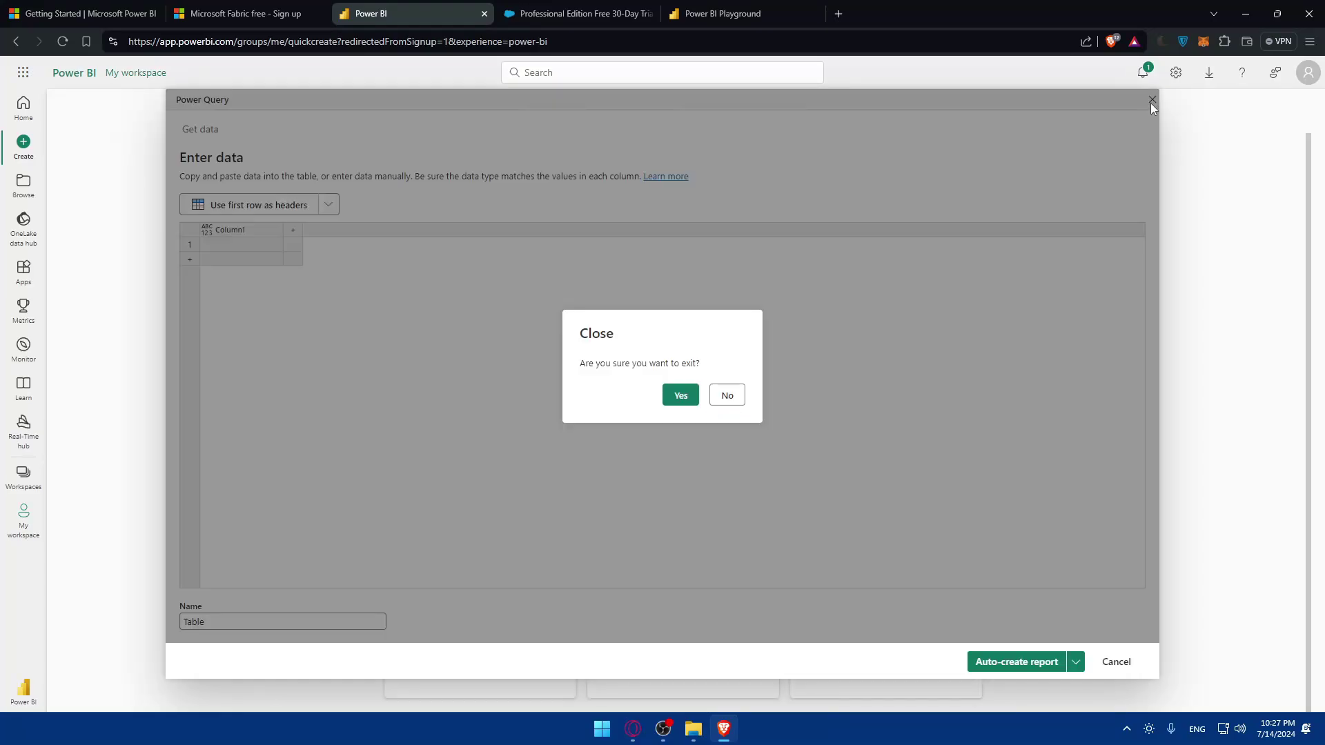
left_click(676, 394)
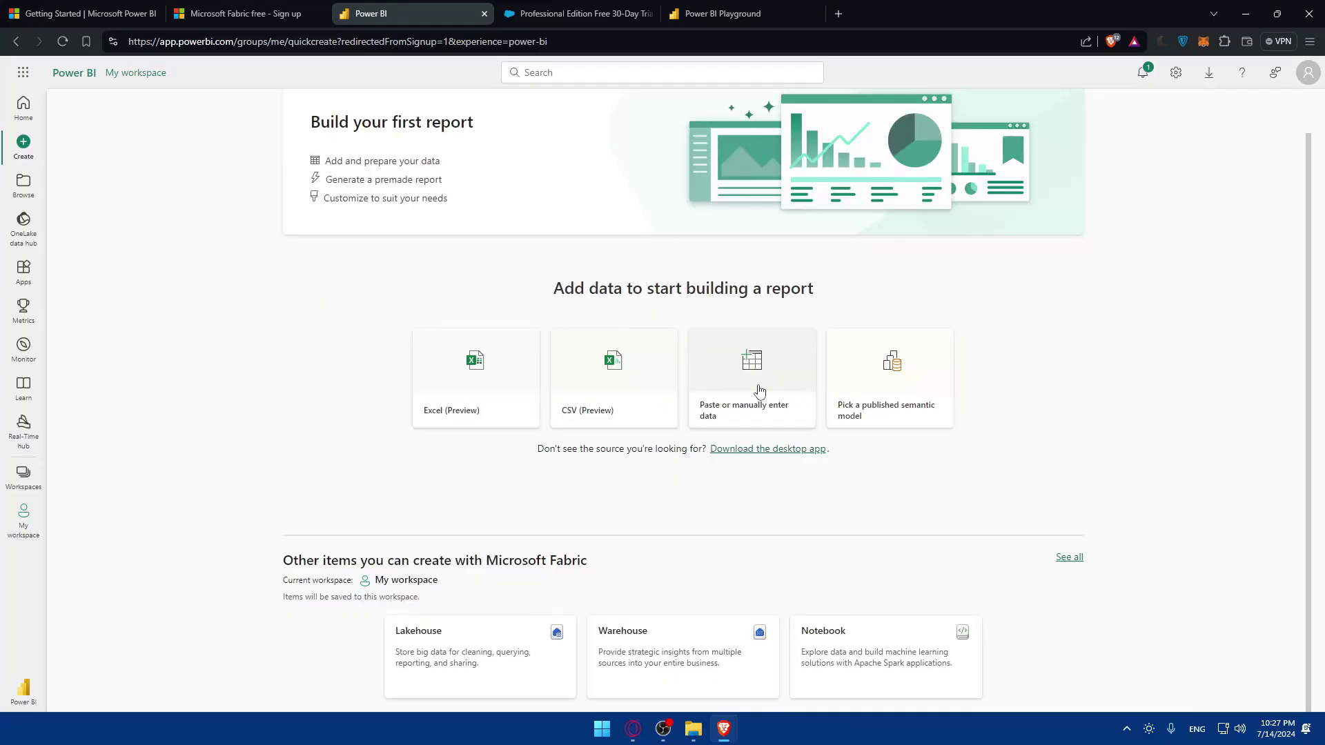
left_click(913, 394)
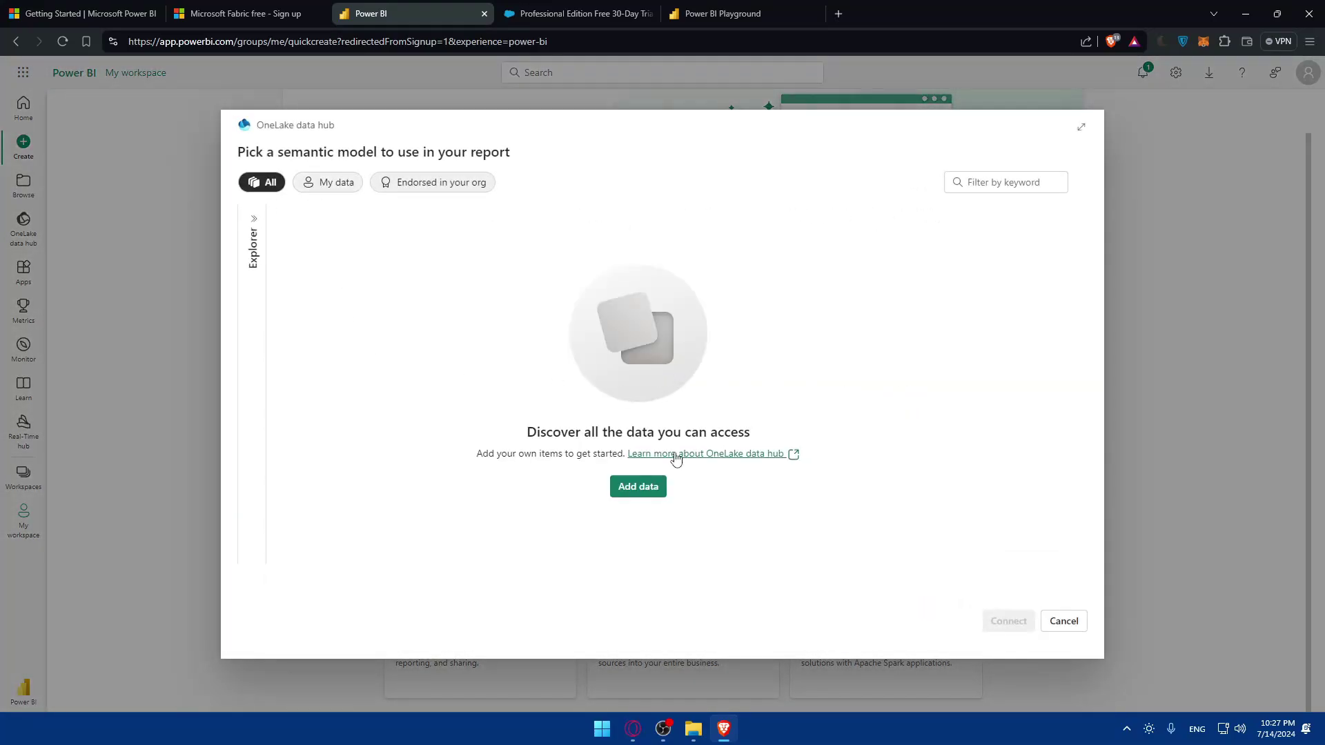
left_click(640, 489)
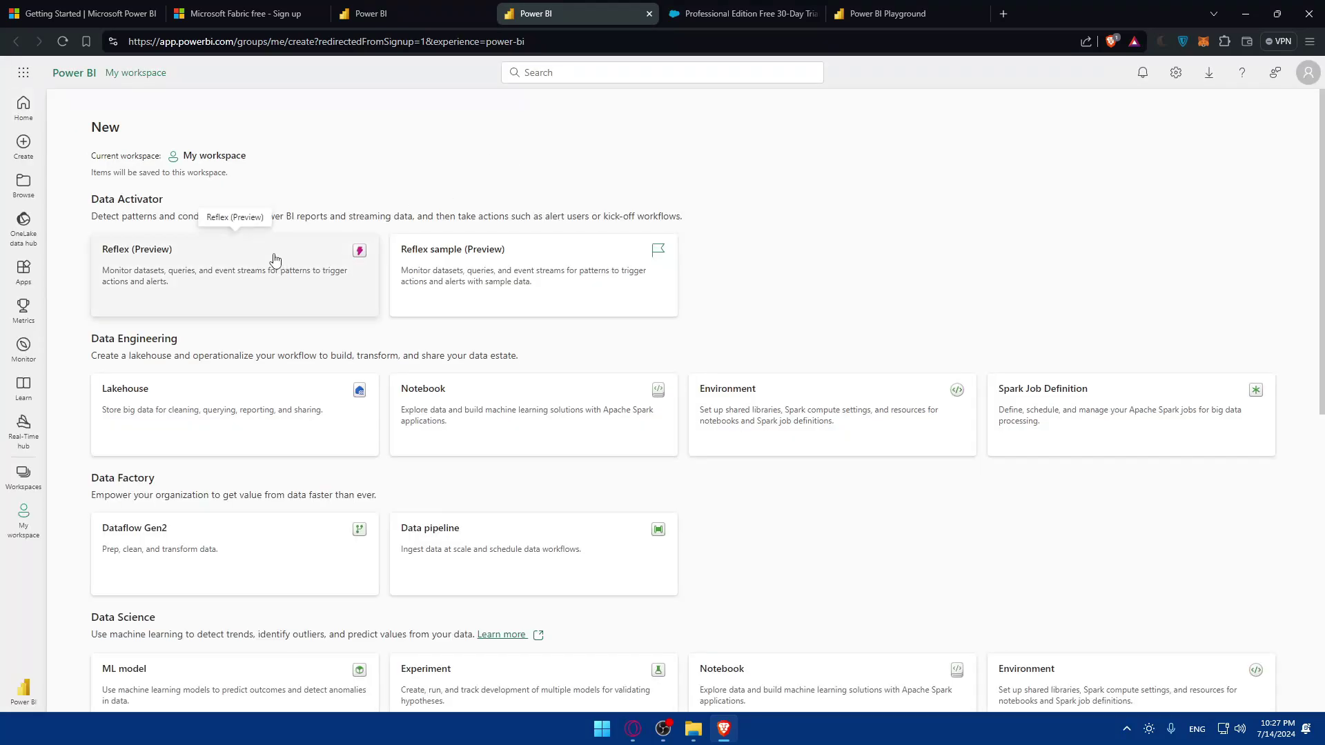
Close the duplicate Power BI tab and the Playground tab, returning to quick-create
scroll(248, 254, "down", 8)
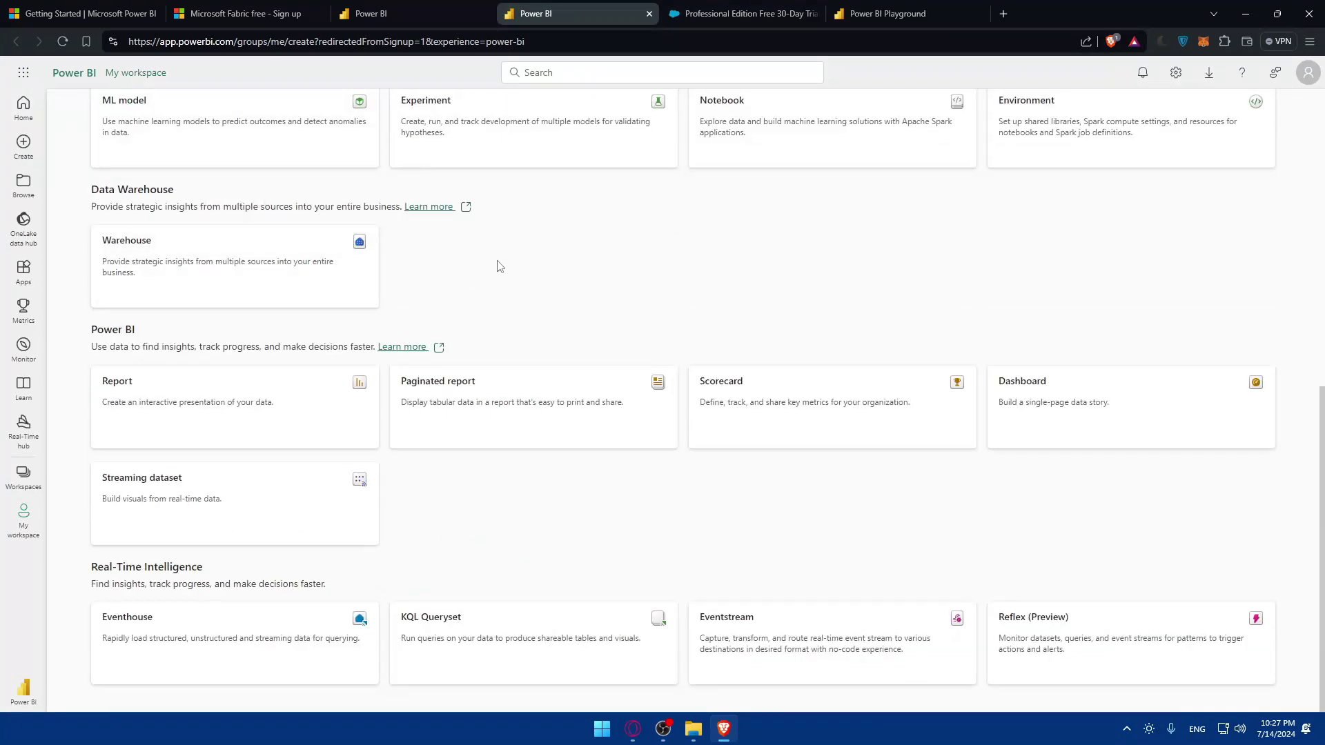
scroll(503, 253, "up", 8)
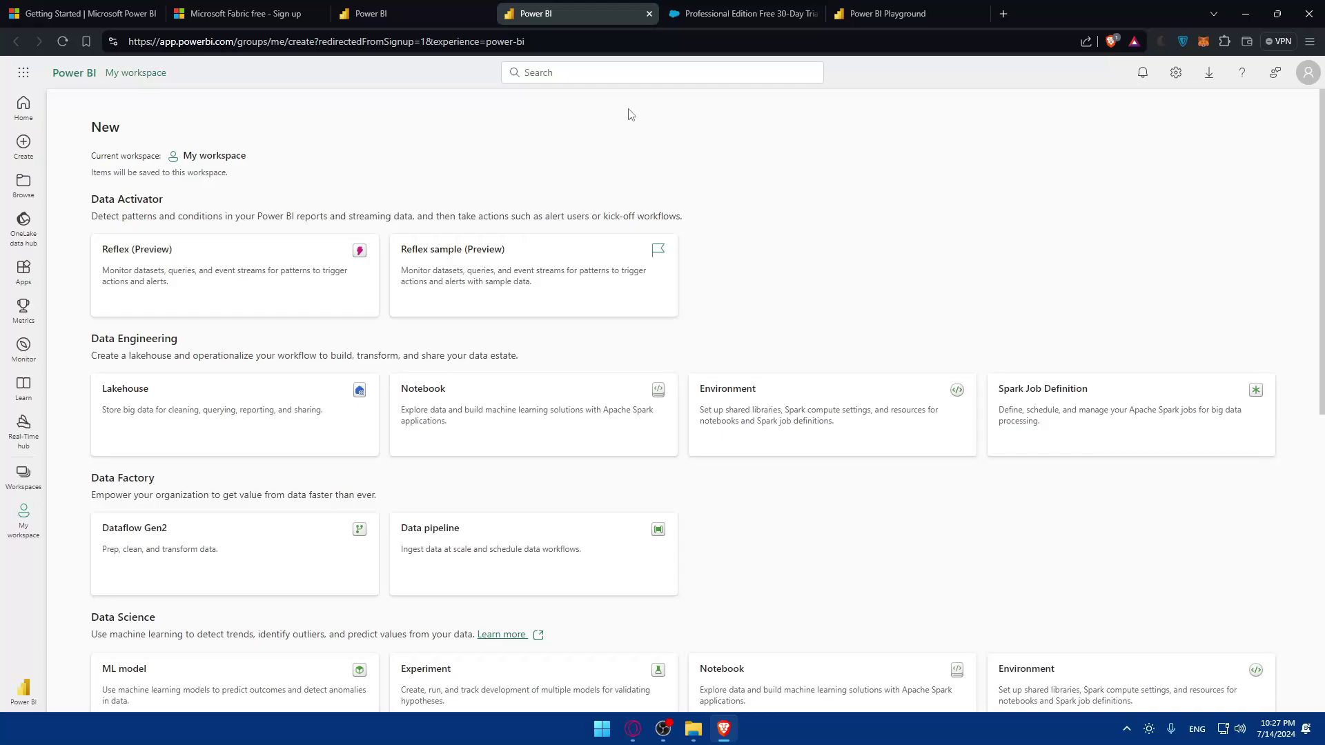
left_click(649, 14)
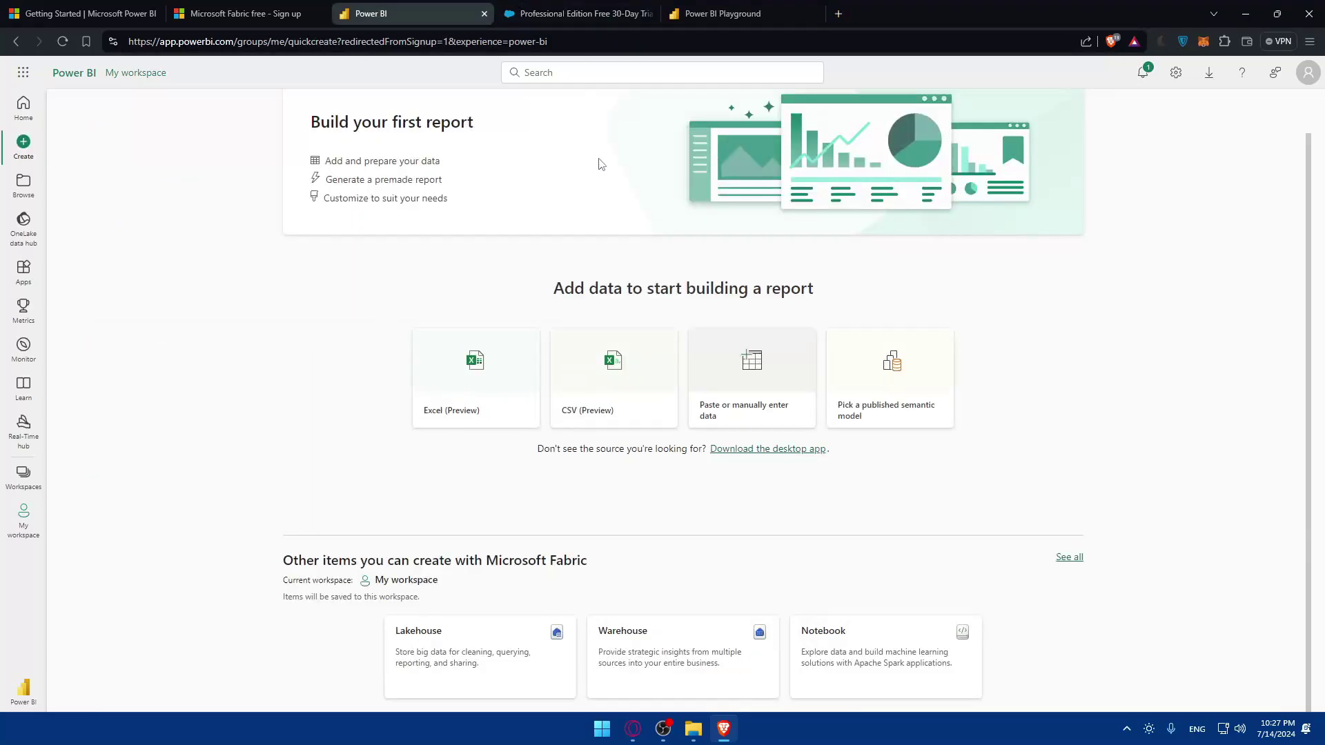
left_click(714, 11)
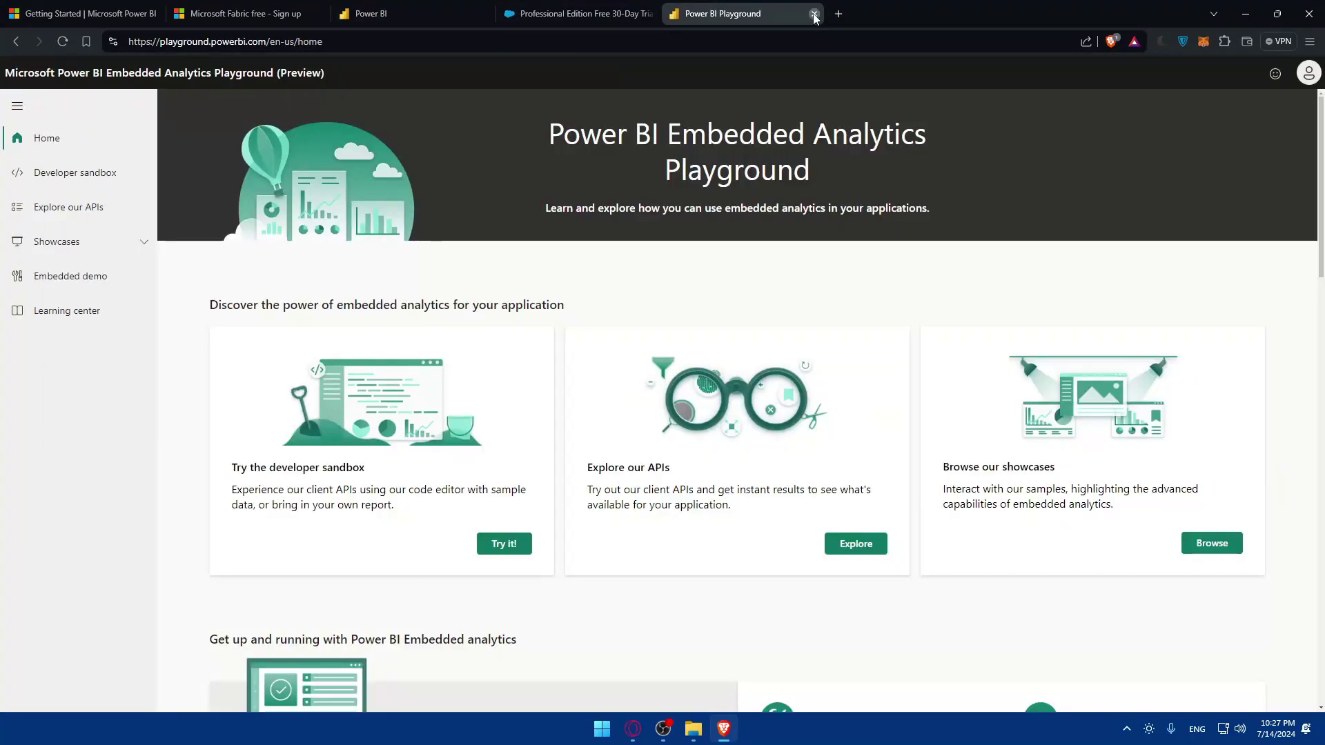
left_click(814, 14)
left_click(439, 9)
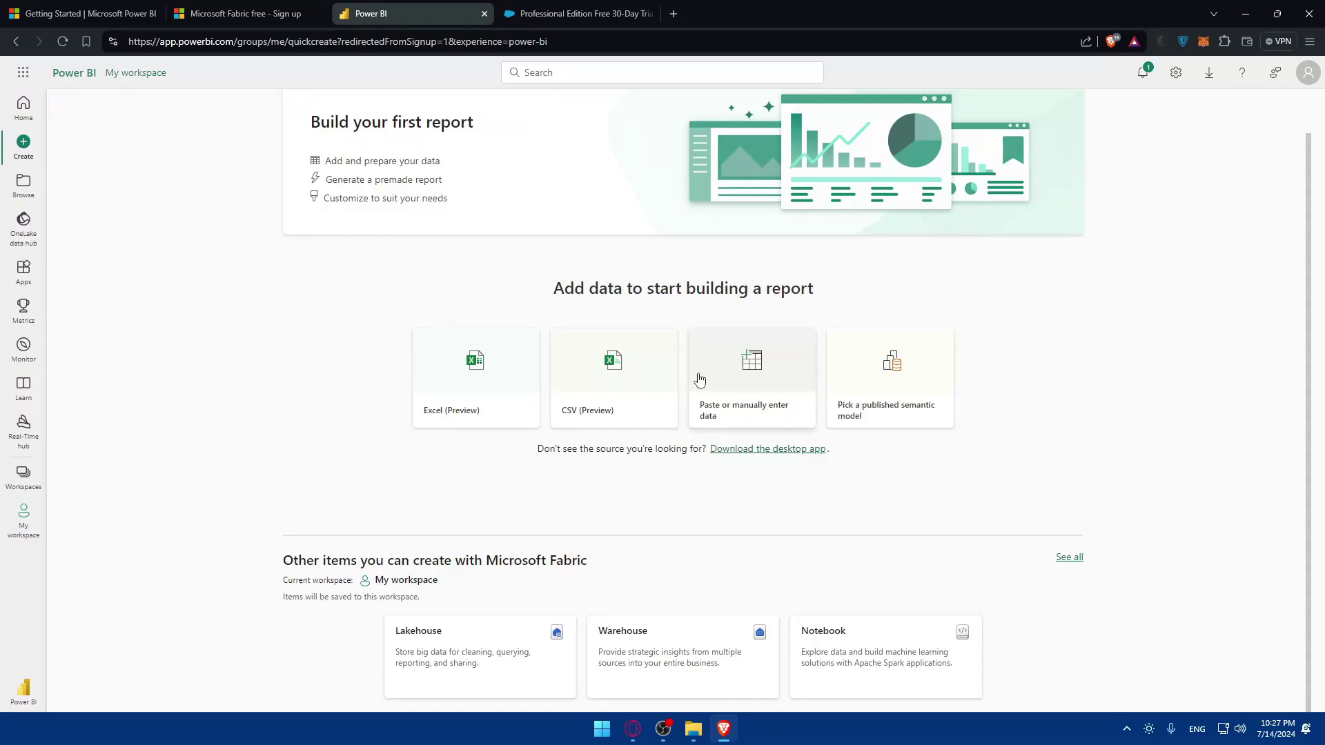
Follow the Power BI desktop-app download link and always allow it to launch Microsoft Store
key("Tab")
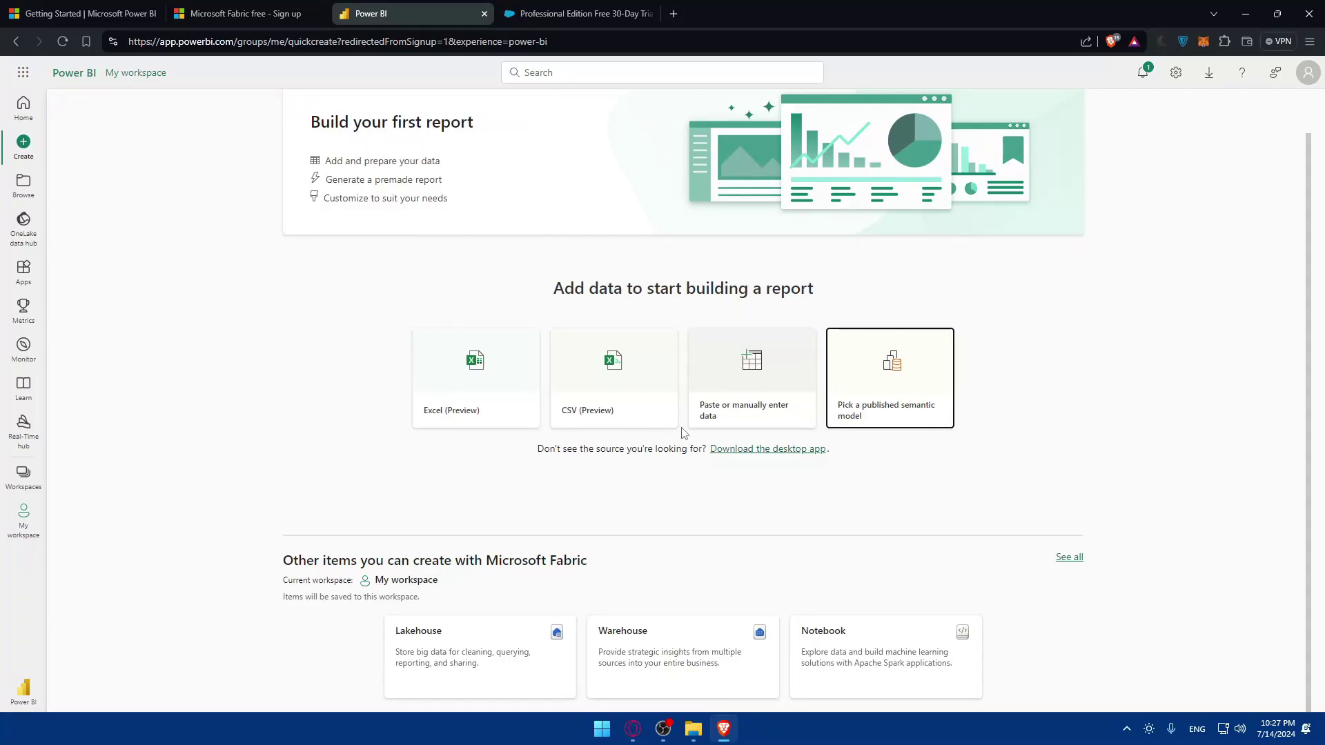
left_click_drag(525, 452, 659, 453)
left_click(762, 450)
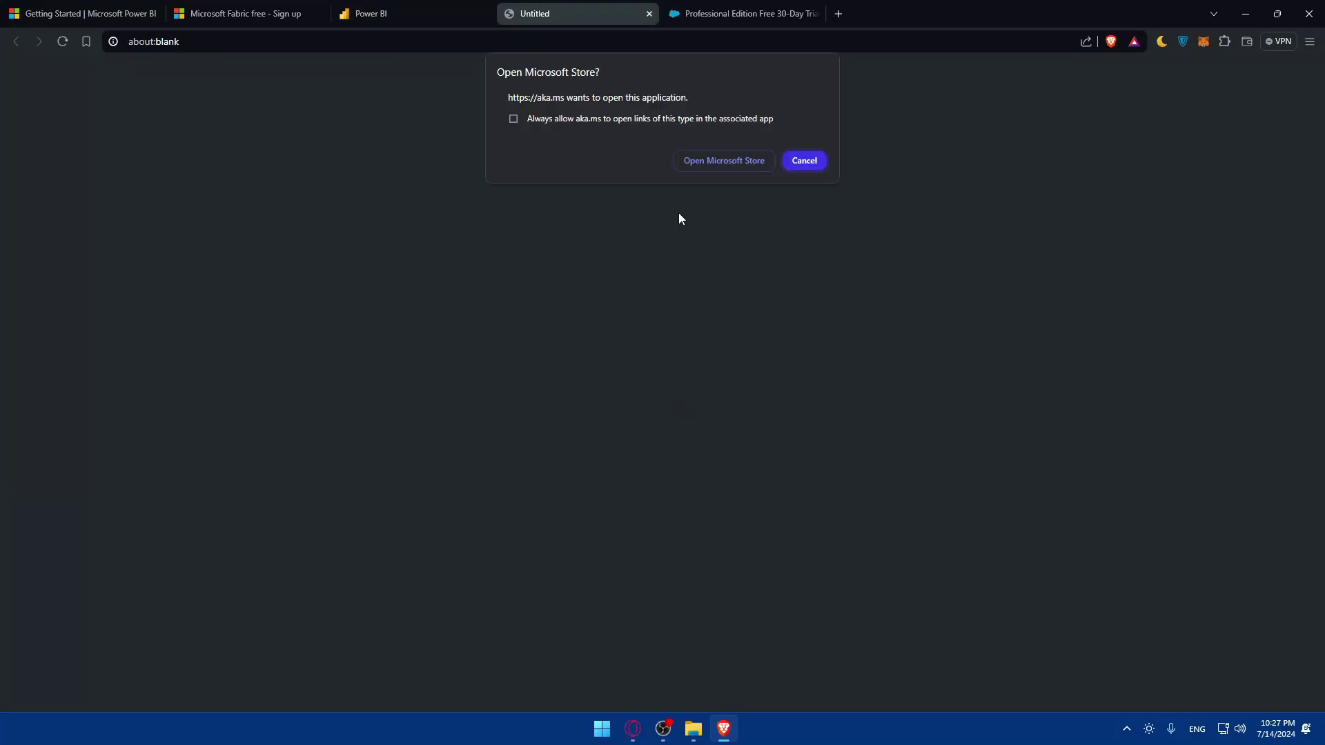
left_click(674, 122)
left_click(744, 158)
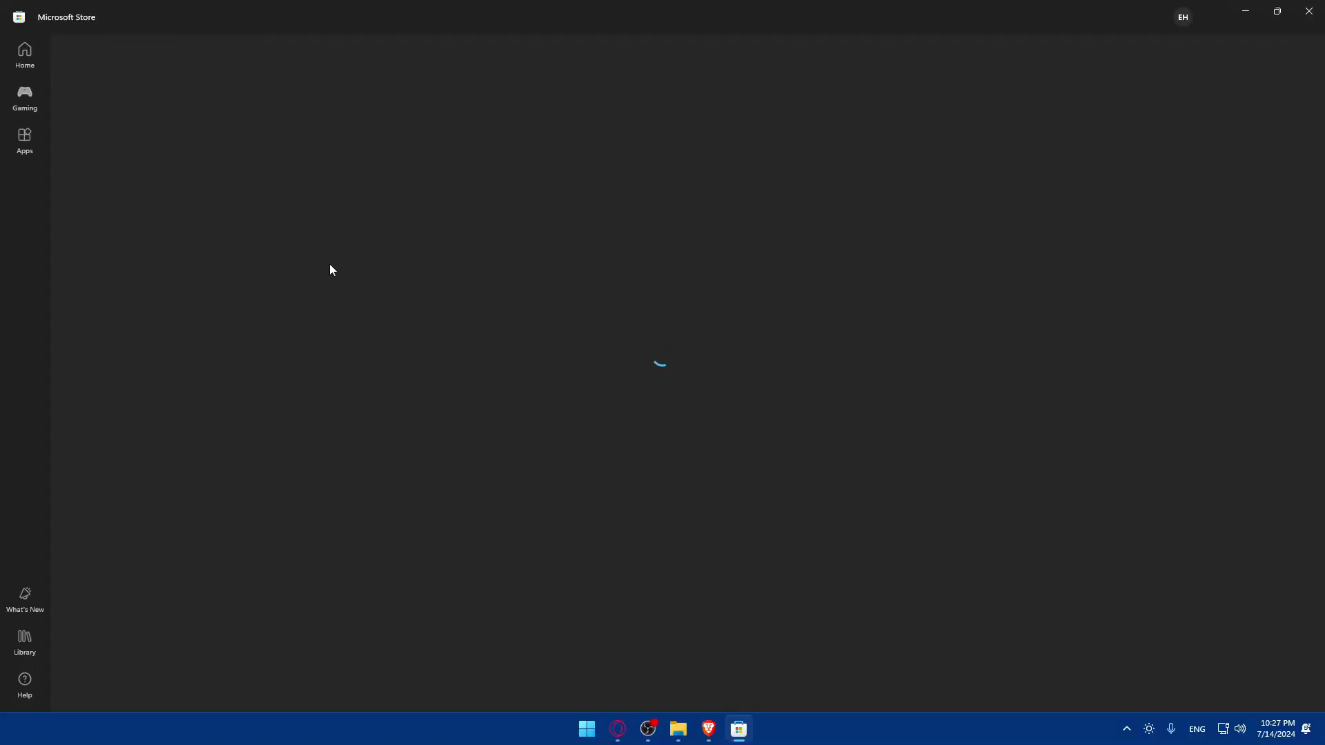
Install Power BI Desktop from its Microsoft Store page, then launch it
left_click(215, 290)
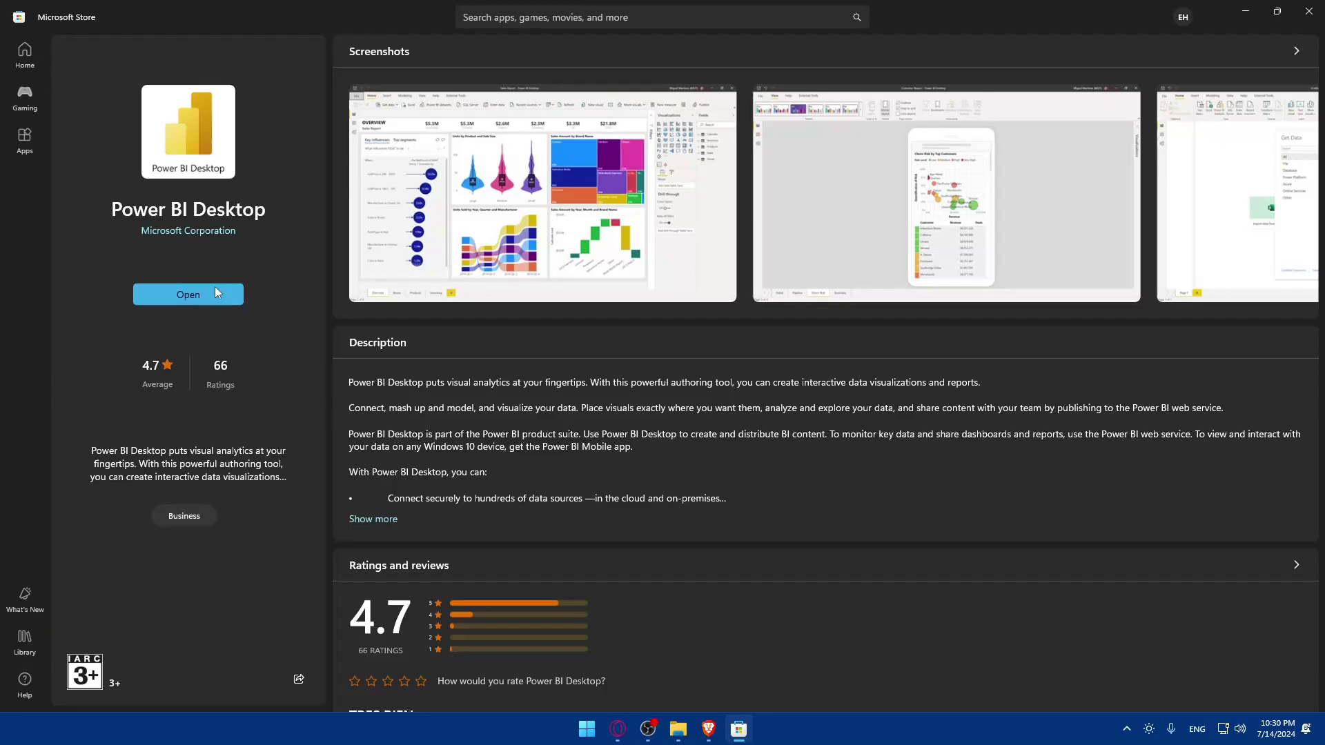
left_click(183, 301)
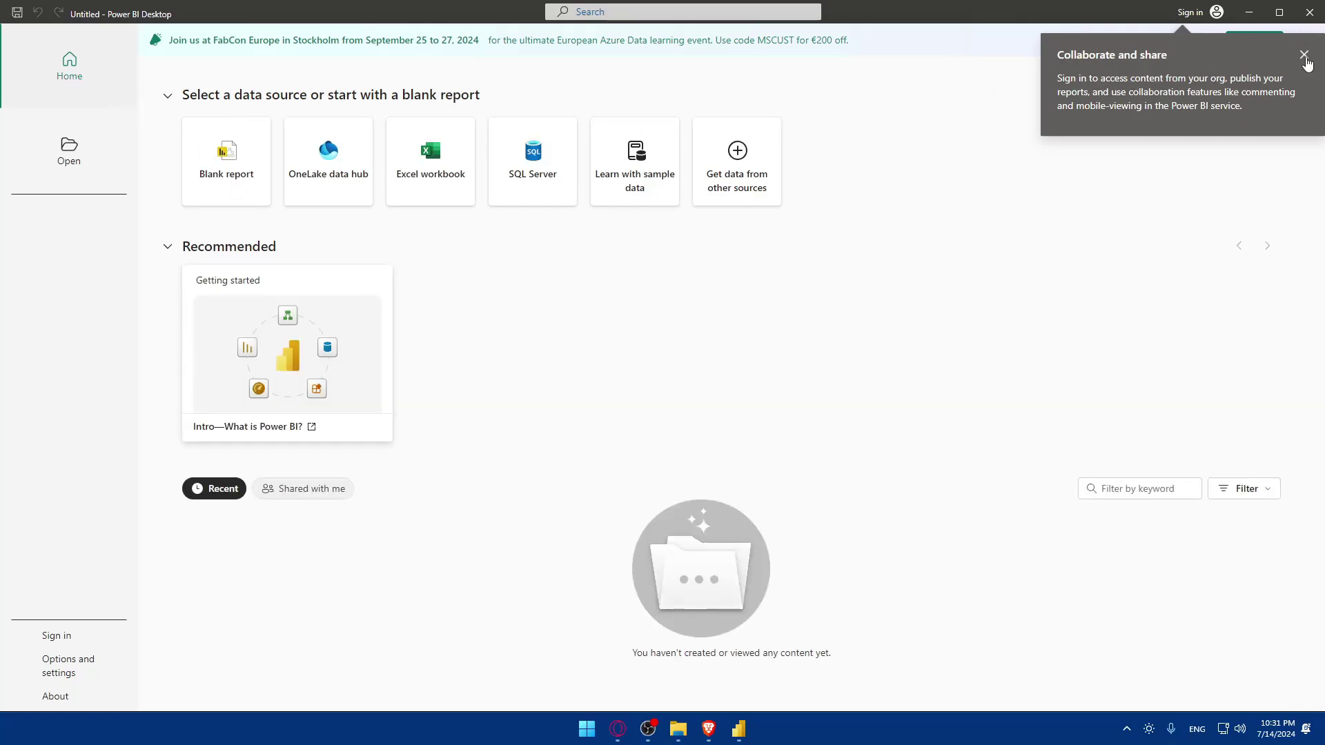
Dismiss the 'Collaborate and share' tip and open a blank Untitled report
left_click(1304, 54)
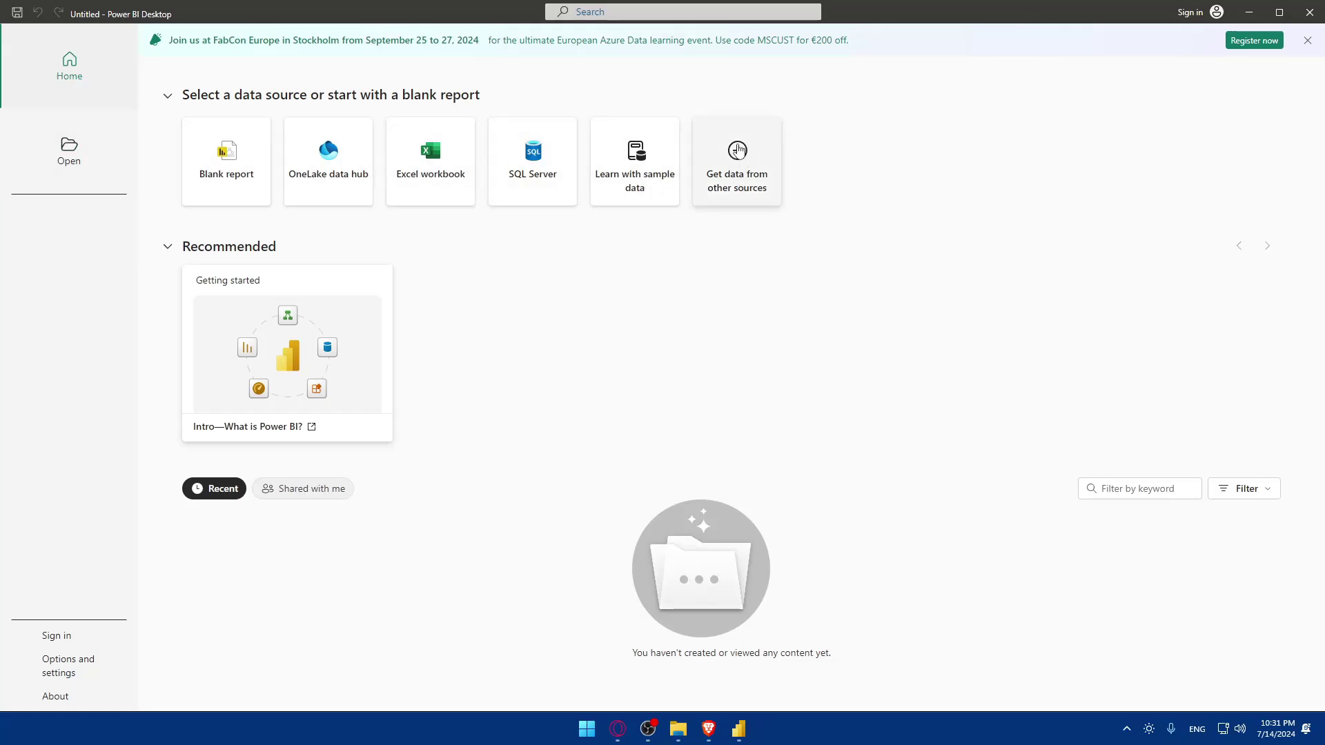
left_click(733, 156)
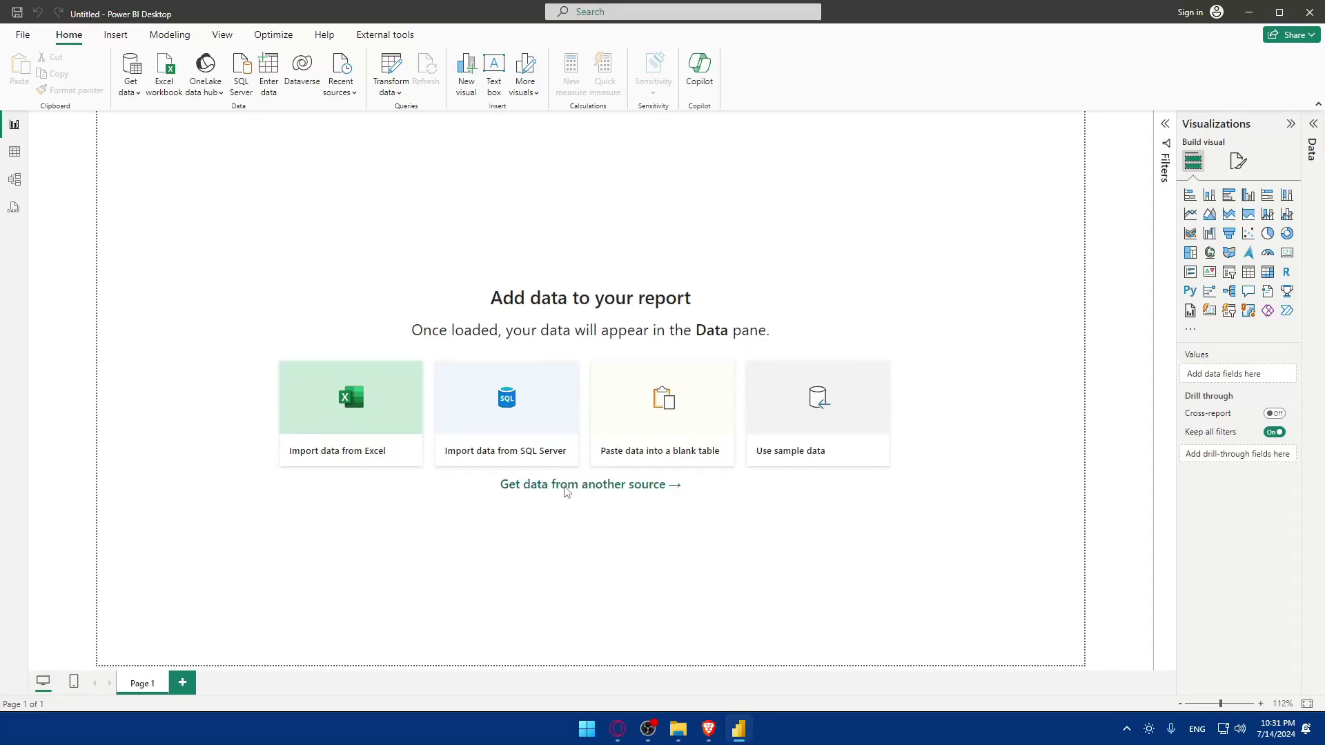
Search the full data-source list for 'sale' and open the Salesforce Reports connector
left_click(585, 490)
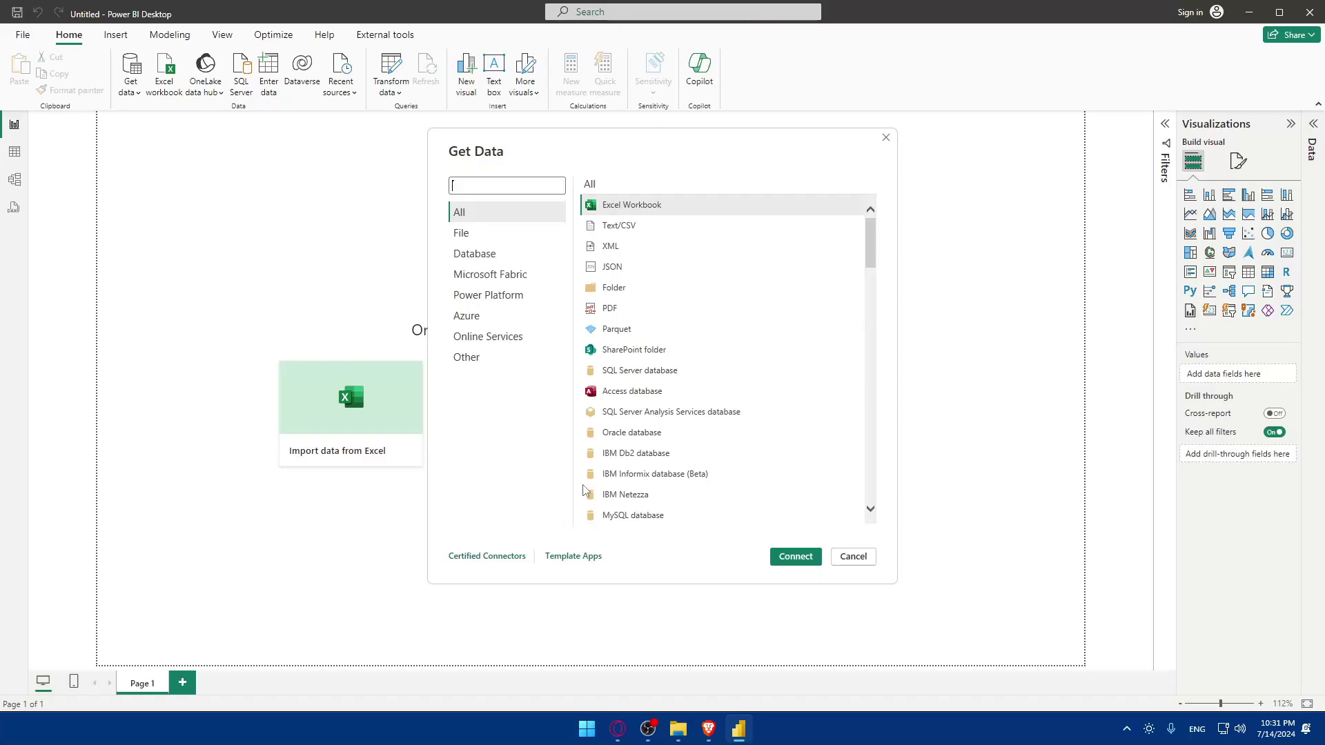
scroll(676, 252, "down", 5)
scroll(676, 251, "down", 10)
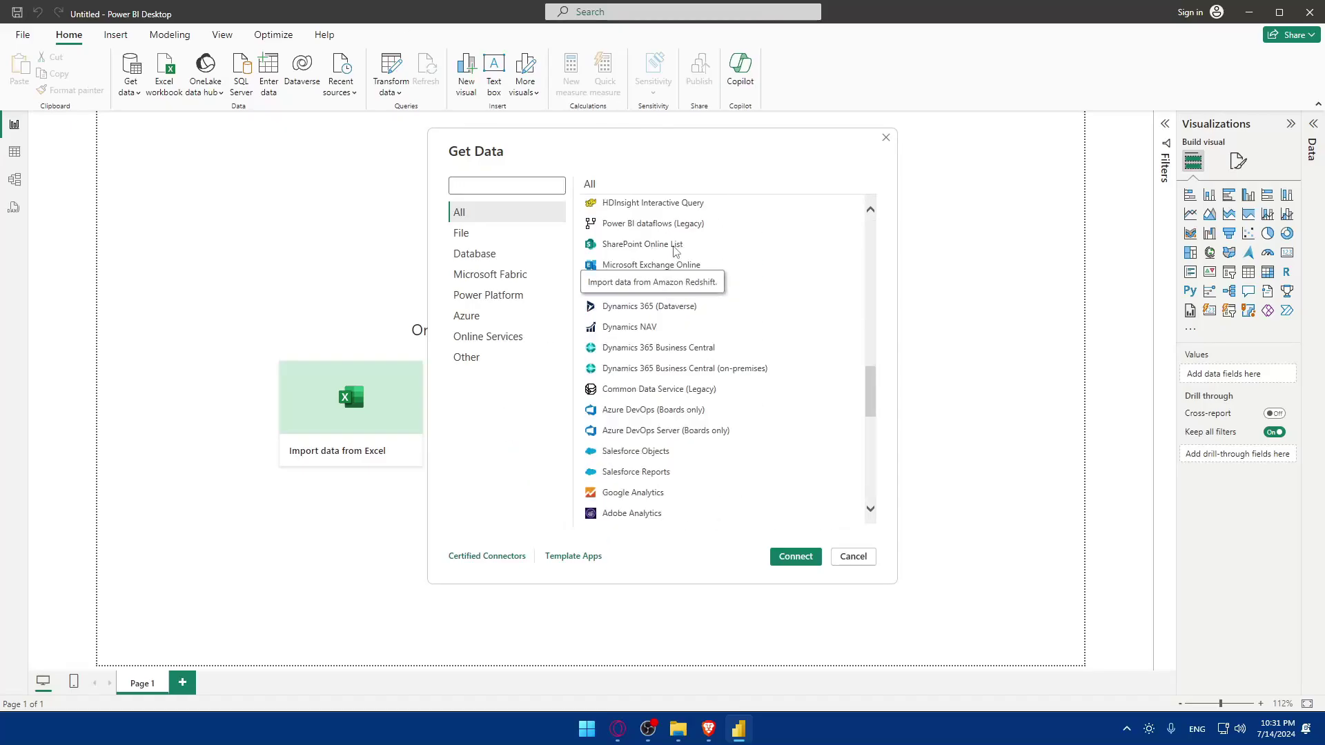
scroll(694, 365, "up", 5)
scroll(694, 366, "up", 10)
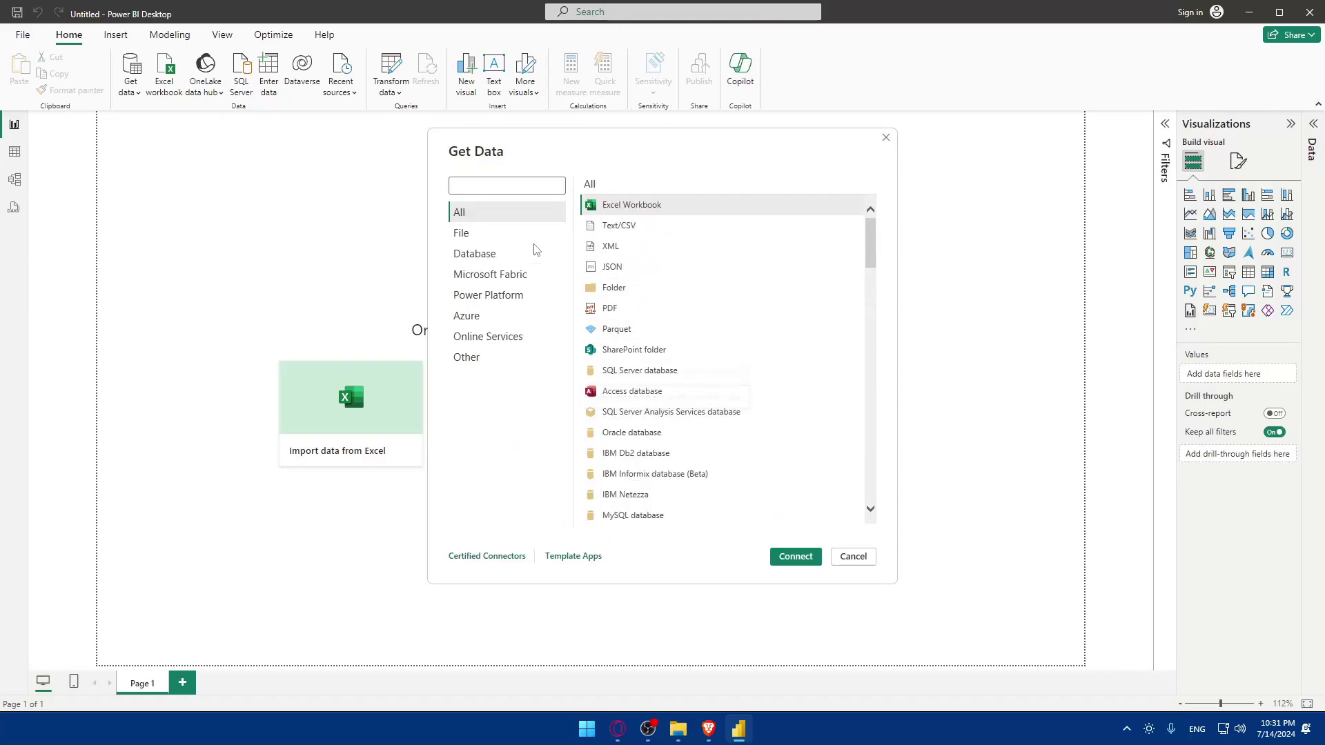
left_click(502, 190)
type("salesforce")
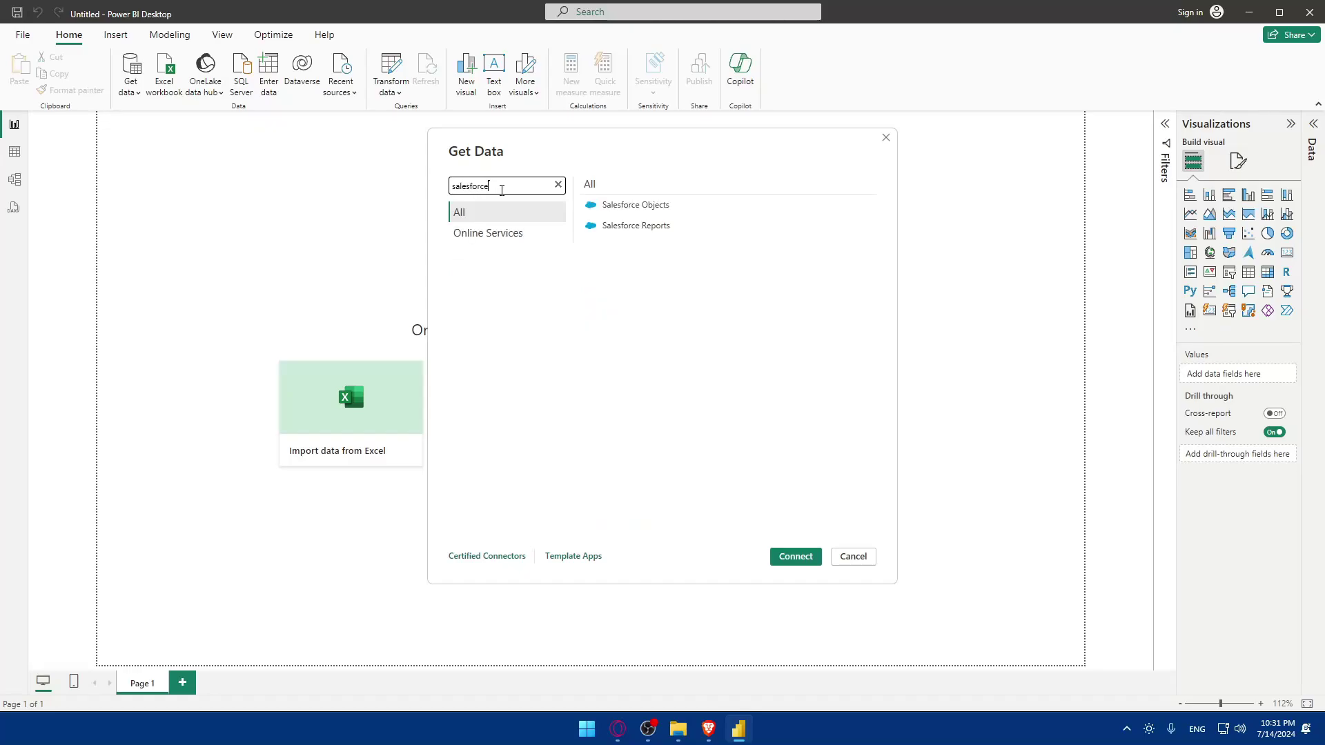
double_click(652, 225)
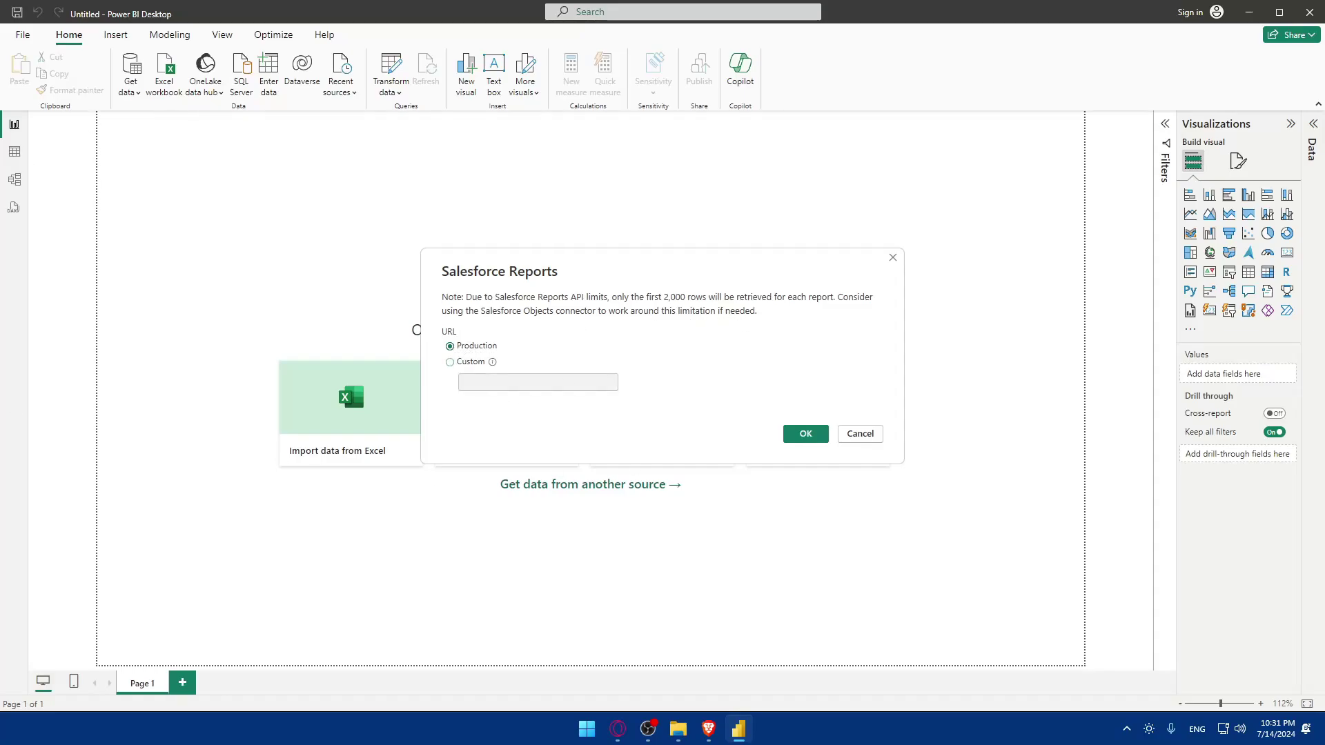
Close Brave's Power BI web tab, then cancel the Salesforce Reports dialog in Power BI Desktop
mouse_move(632, 729)
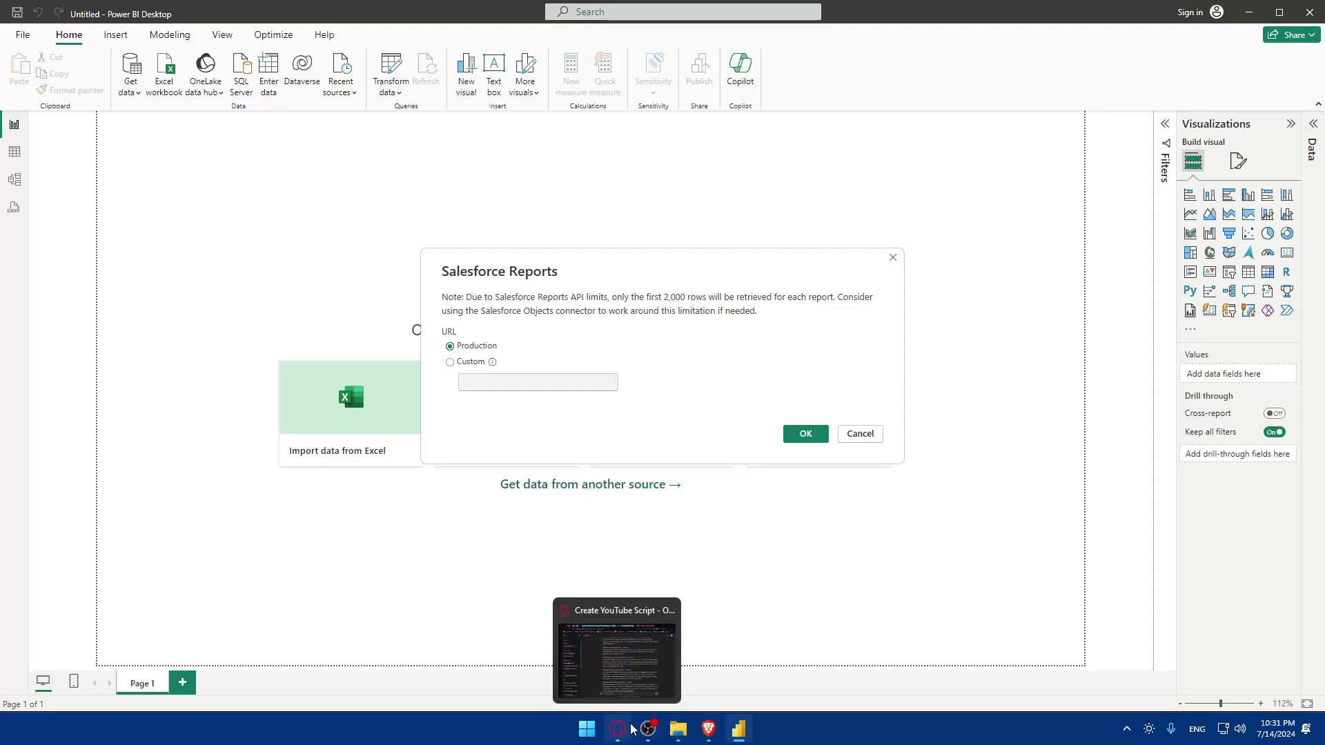
left_click(709, 728)
left_click(580, 13)
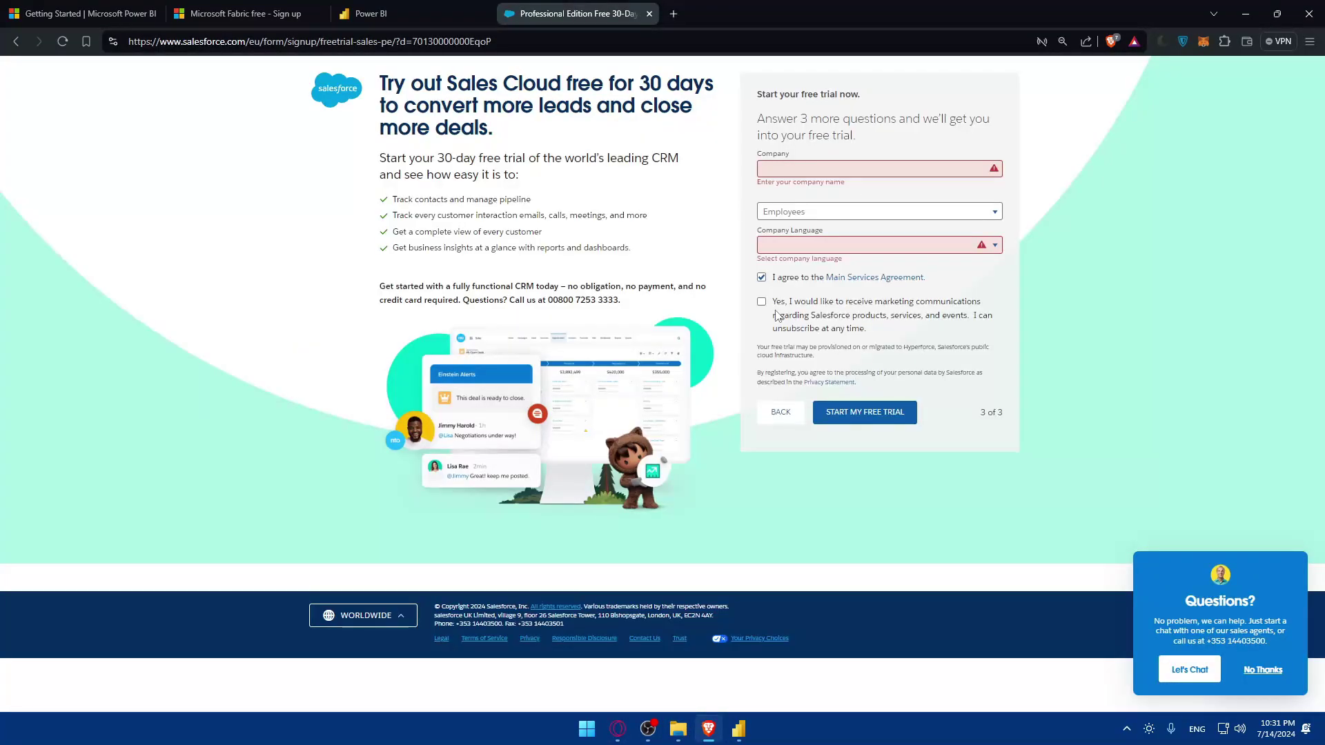
left_click(387, 6)
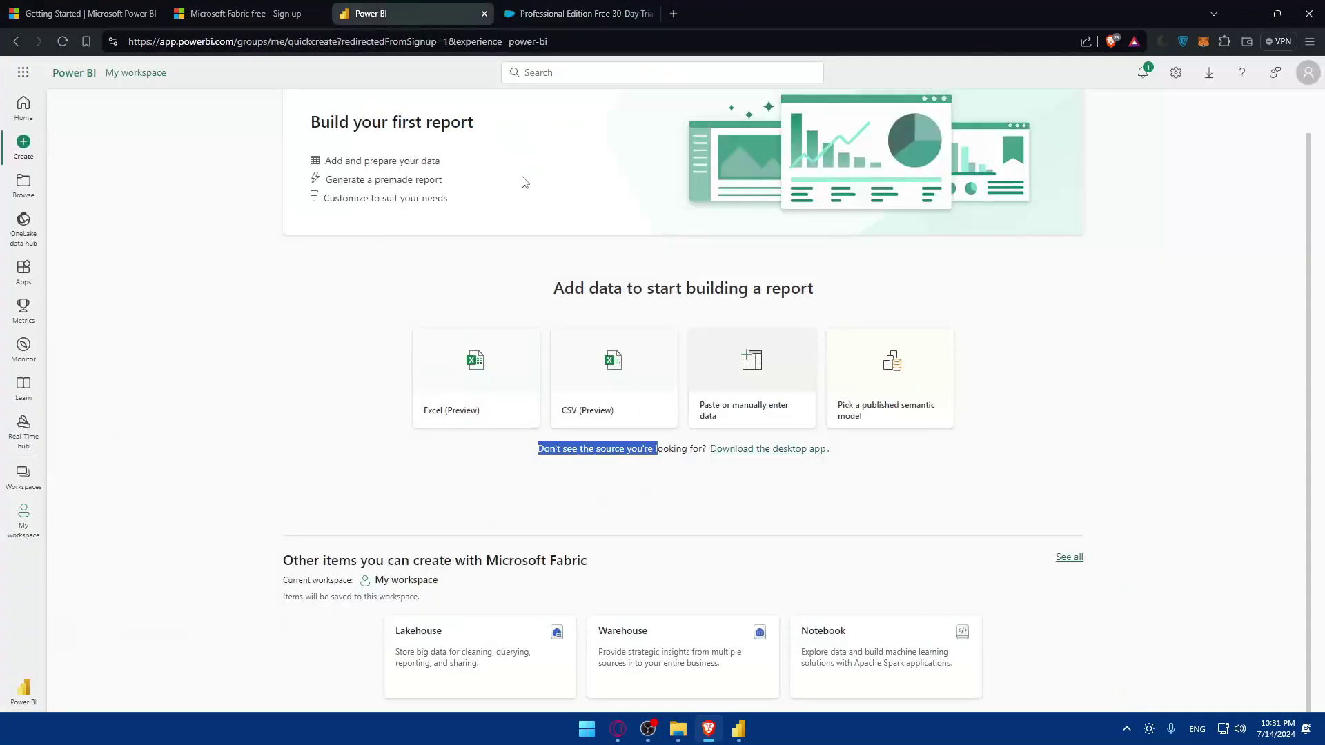
left_click(485, 14)
left_click(732, 730)
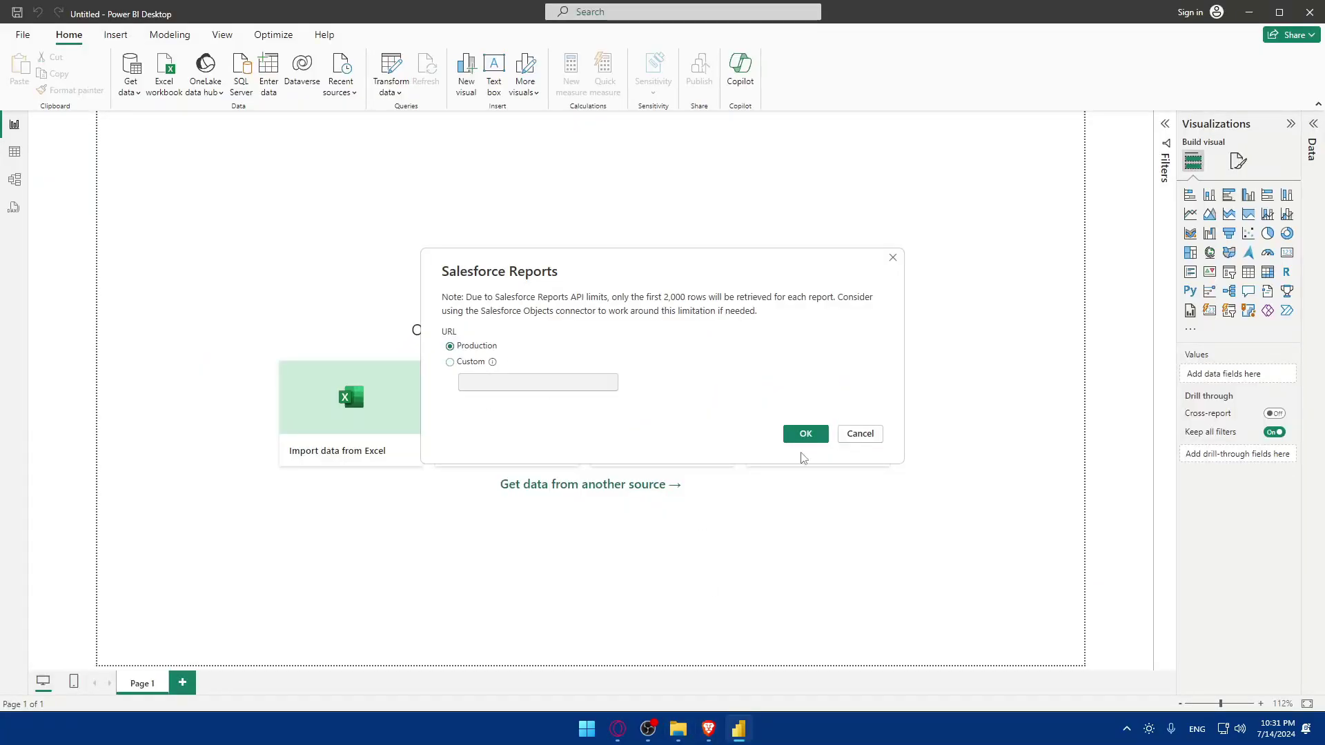
left_click(893, 257)
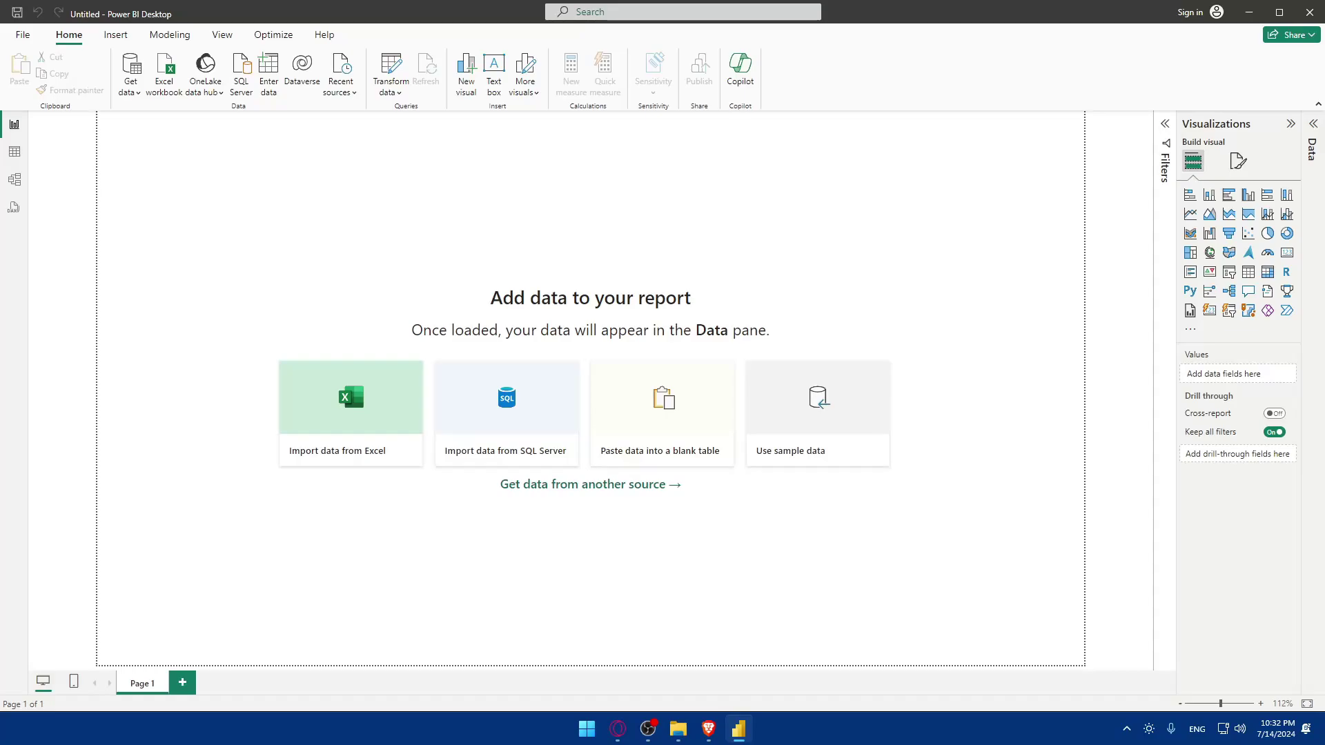
Trigger Power BI Desktop's save-changes prompt, then close Brave's leftover leftmost tabs
left_click(1310, 12)
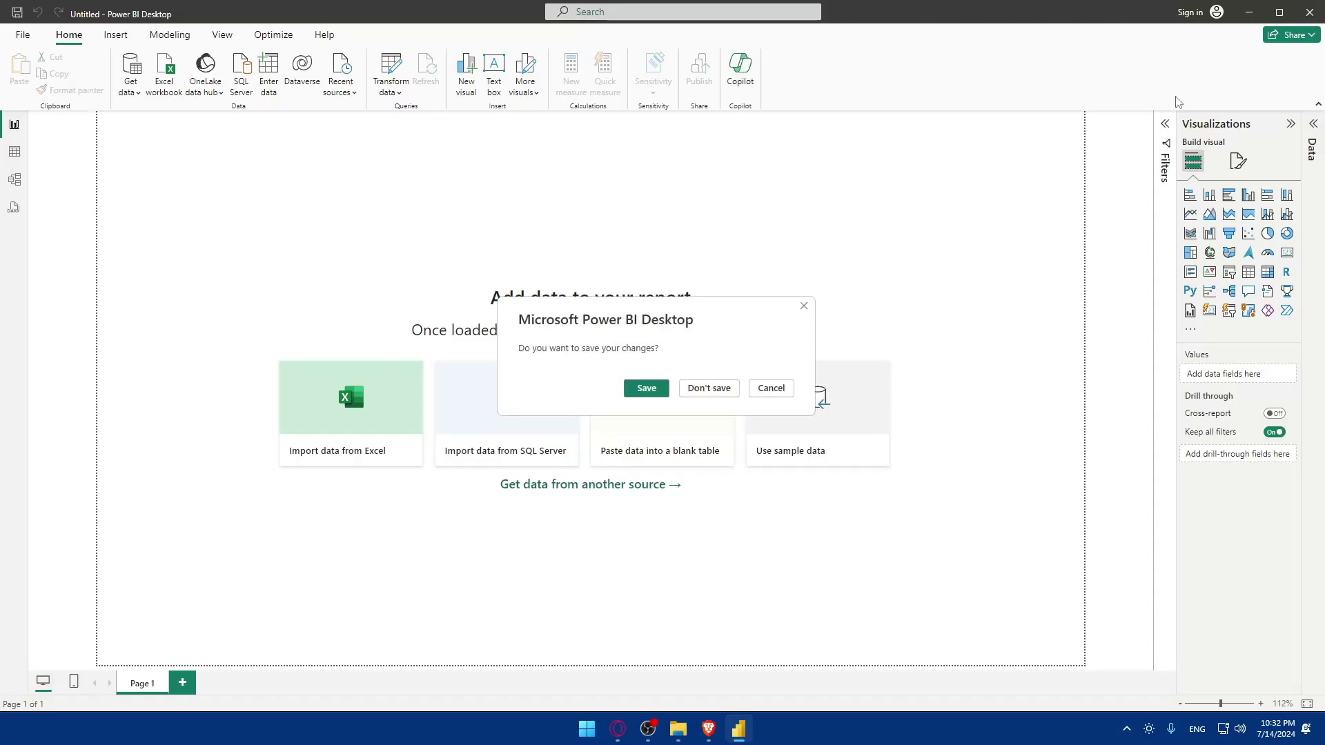
left_click(709, 728)
left_click(154, 14)
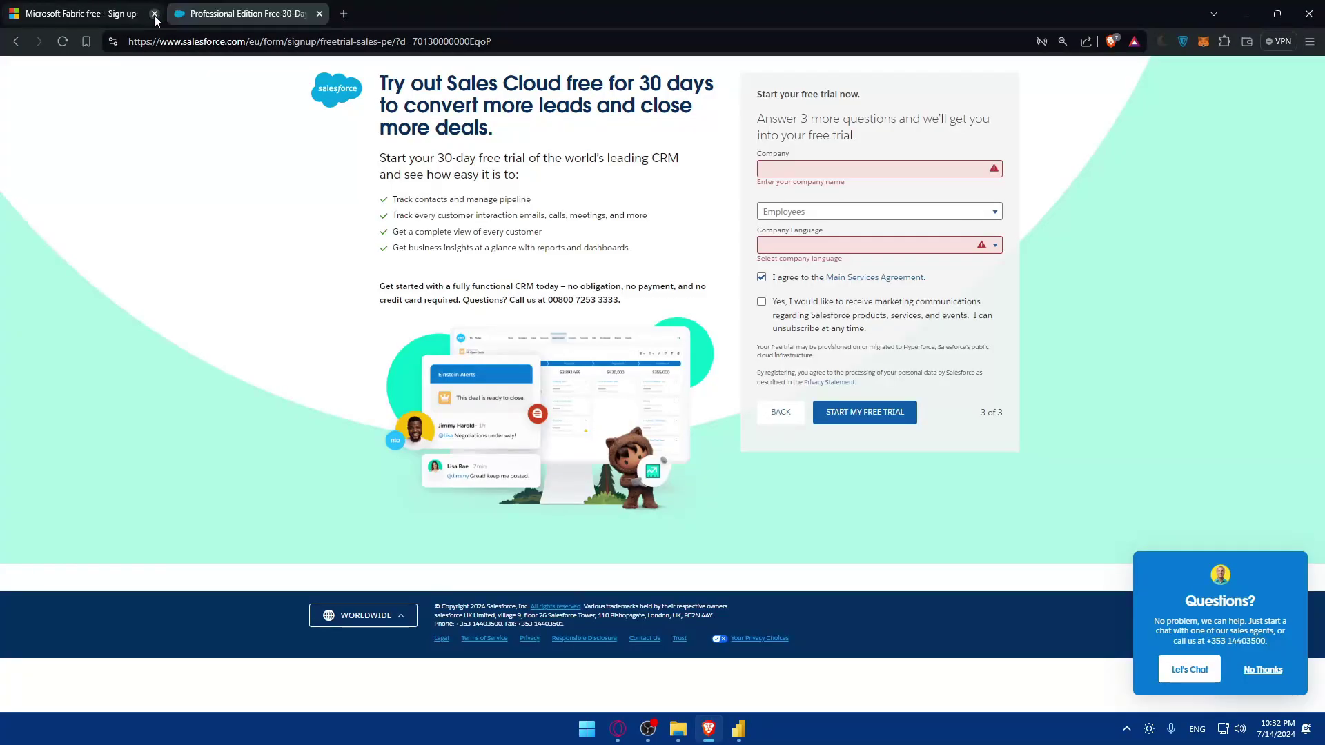